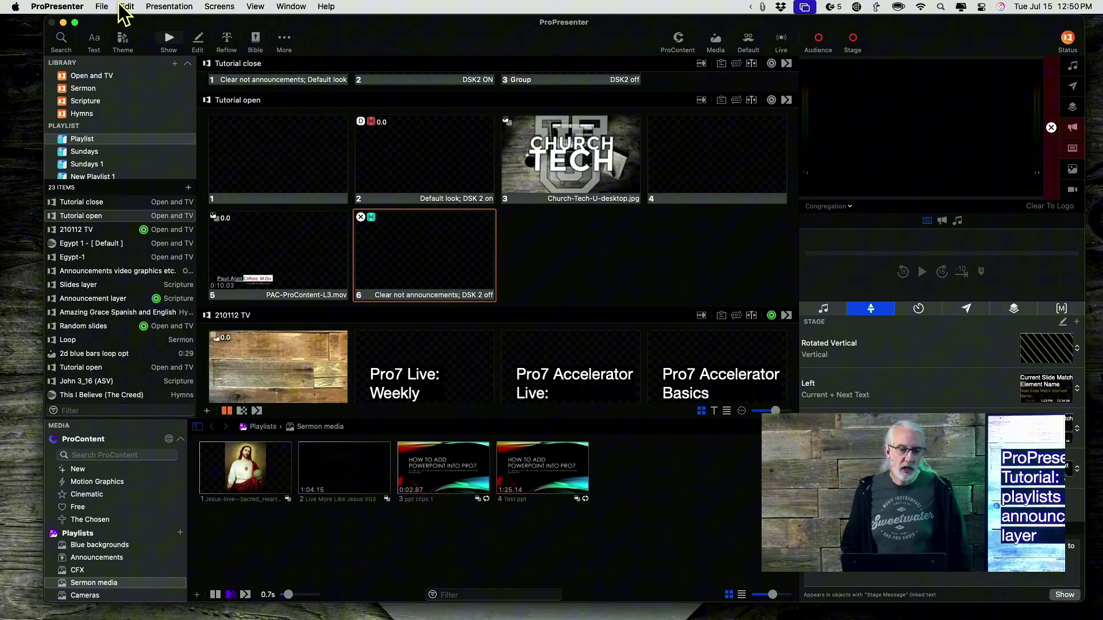
In Import settings, give imported images a 7-second Time duration and keep Next Behavior on Next
{"action": "left_click", "coordinate": [102, 6]}
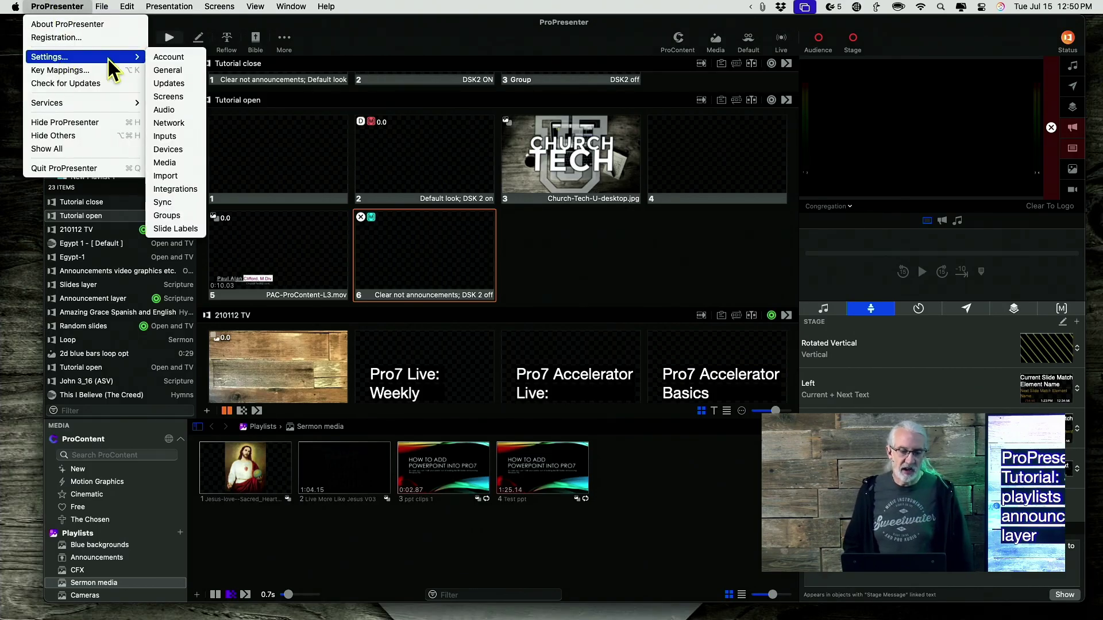
{"action": "mouse_move", "coordinate": [49, 57]}
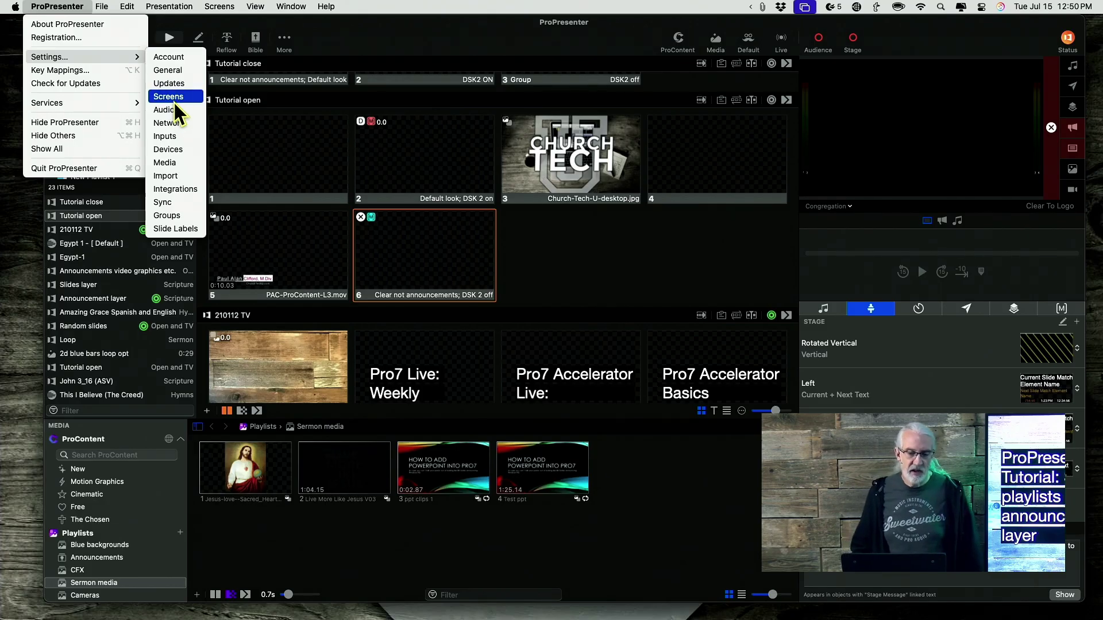
{"action": "left_click", "coordinate": [167, 181]}
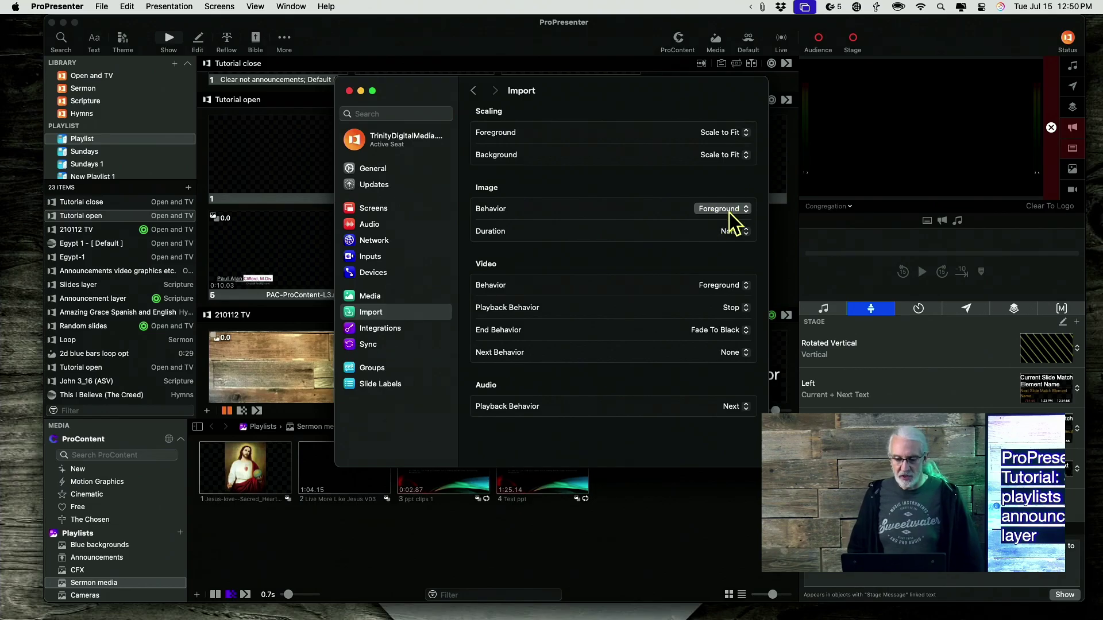
{"action": "left_click", "coordinate": [747, 233]}
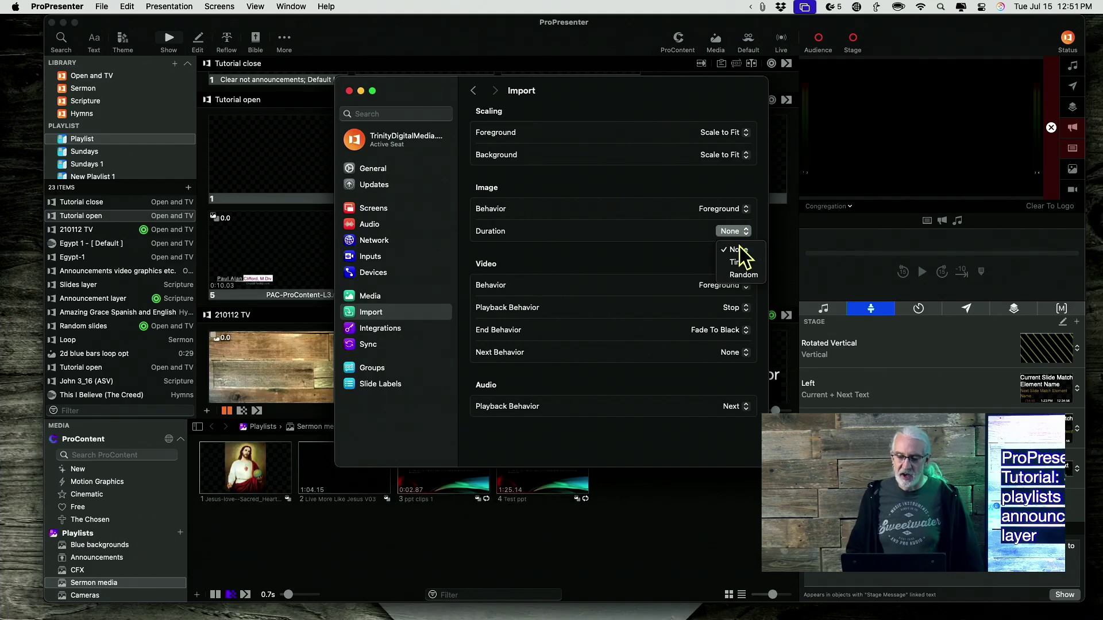
{"action": "left_click", "coordinate": [740, 265]}
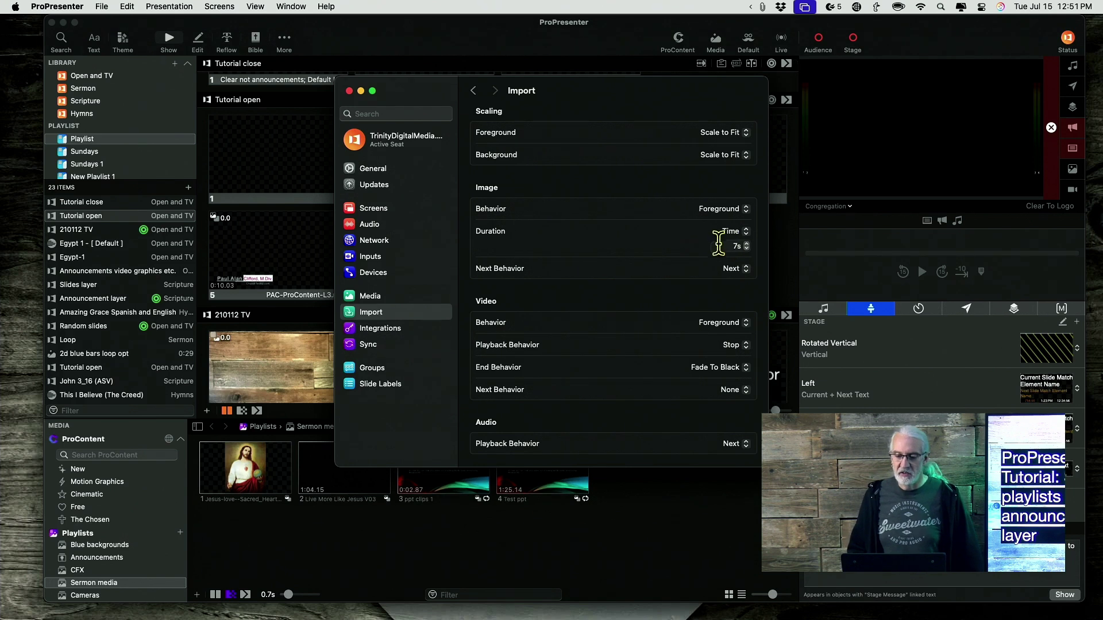
{"action": "left_click", "coordinate": [749, 269]}
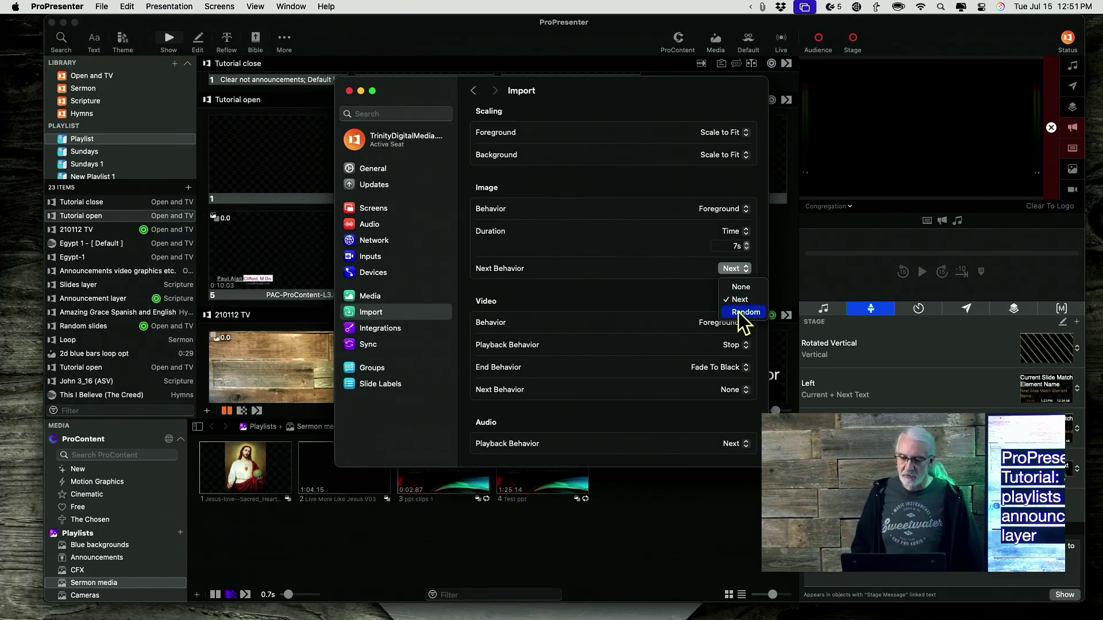
{"action": "left_click", "coordinate": [698, 301]}
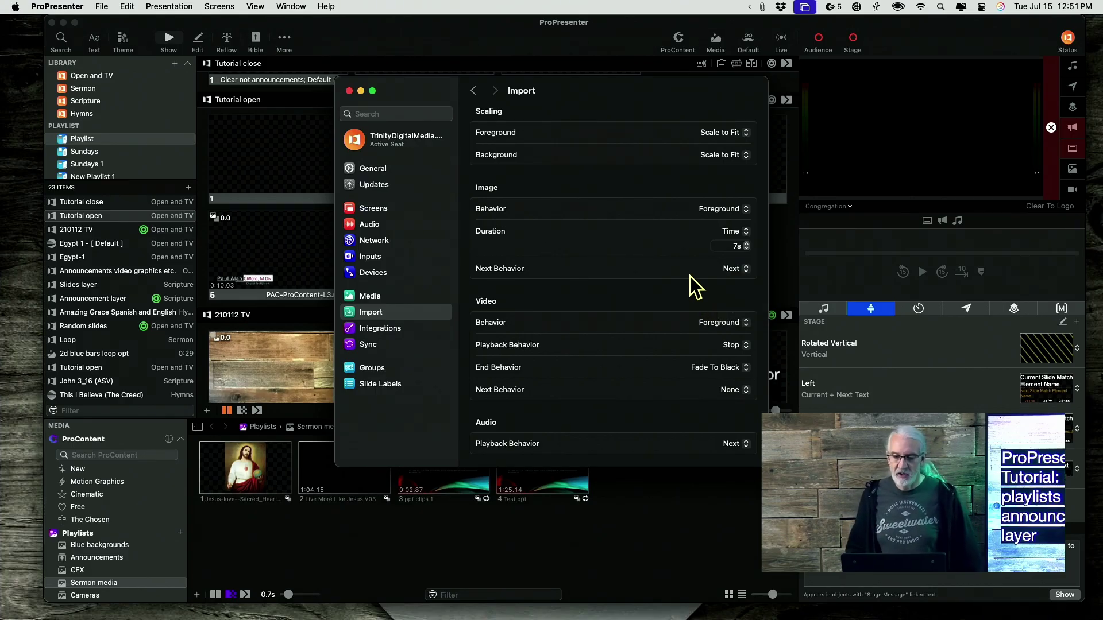
Close Settings, collapse ProContent, and bring up the new-playlist choices beside Playlists
{"action": "left_click", "coordinate": [348, 91]}
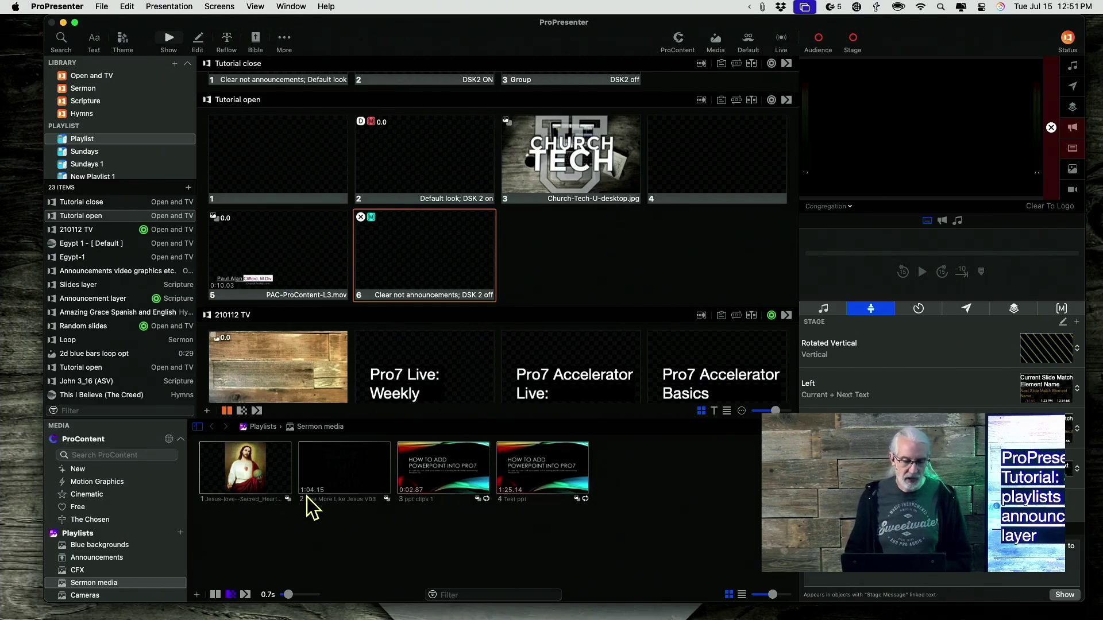
{"action": "left_click", "coordinate": [181, 439]}
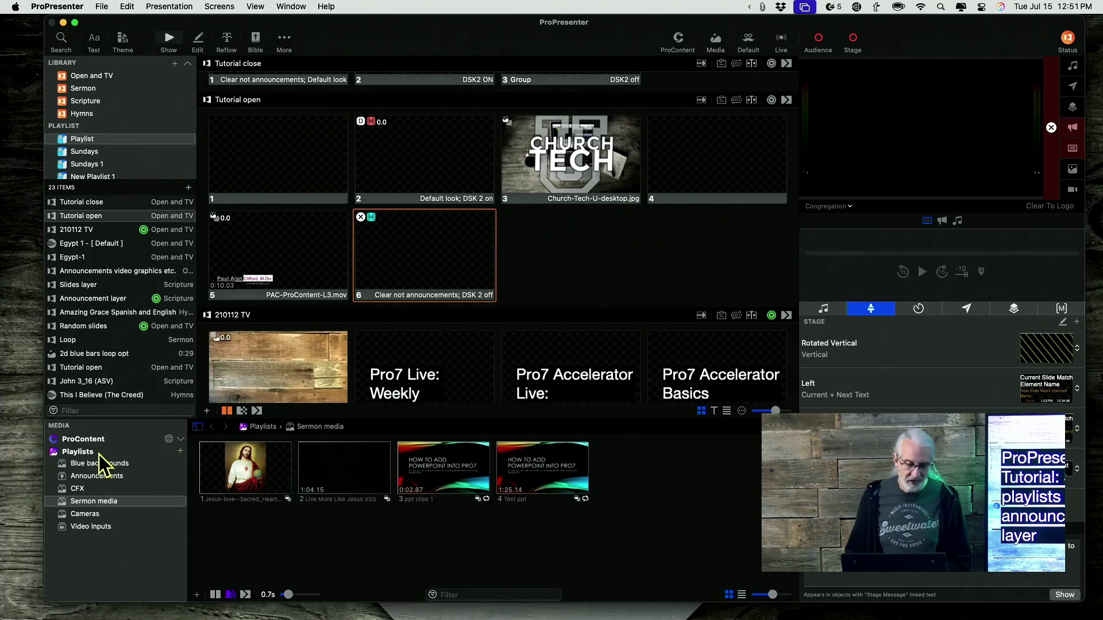
{"action": "left_click", "coordinate": [180, 451]}
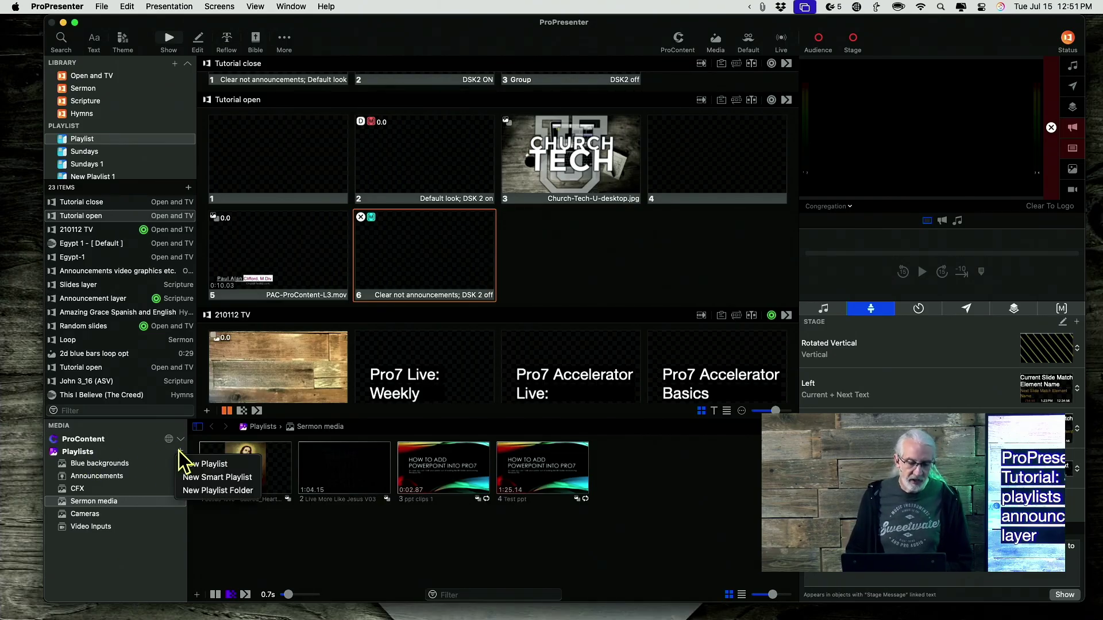
Start a new smart playlist and browse the folder chooser for the Announcements folder
{"action": "left_click", "coordinate": [193, 478]}
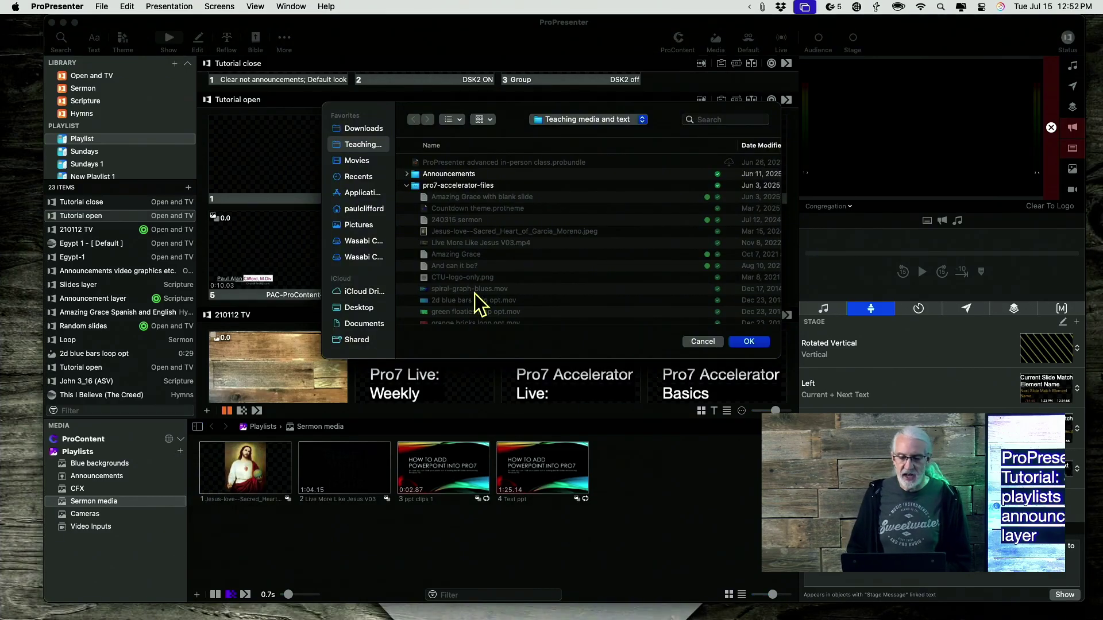
{"action": "scroll", "coordinate": [481, 229], "scroll_direction": "down", "scroll_amount": 3}
{"action": "scroll", "coordinate": [481, 229], "scroll_direction": "down", "scroll_amount": 3}
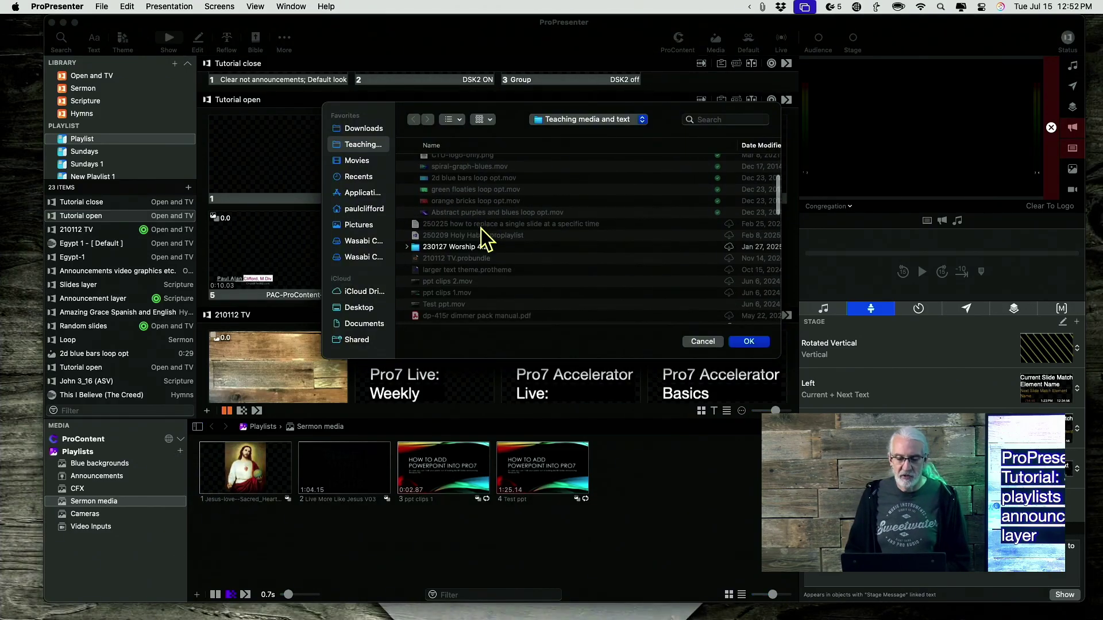
{"action": "scroll", "coordinate": [481, 228], "scroll_direction": "down", "scroll_amount": 2}
{"action": "scroll", "coordinate": [481, 229], "scroll_direction": "down", "scroll_amount": 3}
{"action": "scroll", "coordinate": [481, 228], "scroll_direction": "down", "scroll_amount": 3}
{"action": "scroll", "coordinate": [481, 228], "scroll_direction": "down", "scroll_amount": 1}
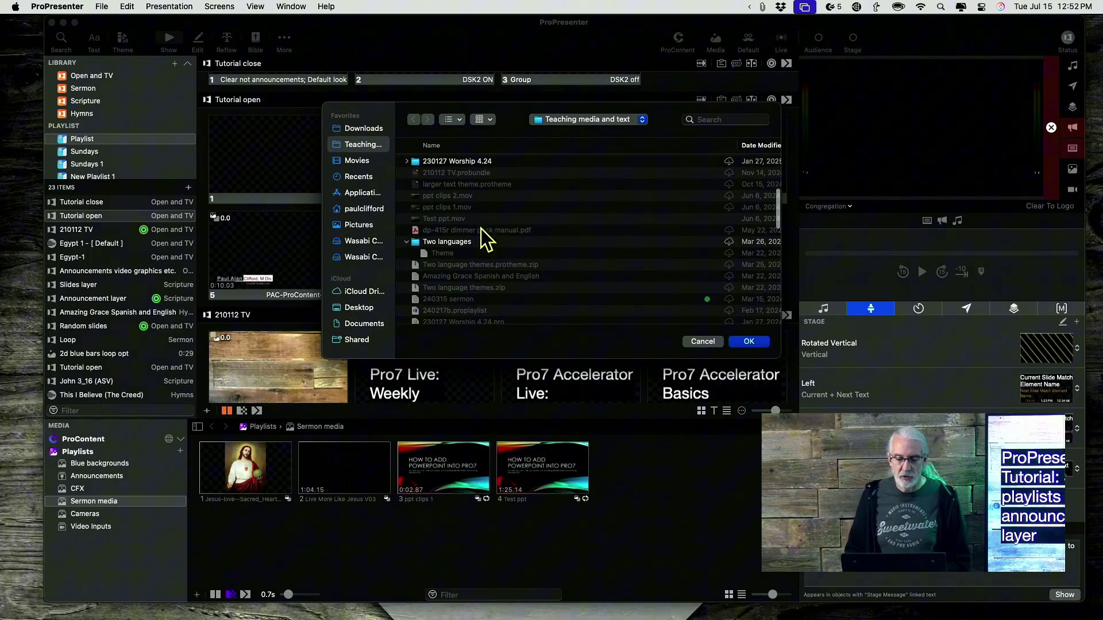
{"action": "scroll", "coordinate": [481, 229], "scroll_direction": "down", "scroll_amount": 3}
{"action": "scroll", "coordinate": [481, 228], "scroll_direction": "down", "scroll_amount": 4}
{"action": "scroll", "coordinate": [481, 228], "scroll_direction": "down", "scroll_amount": 4}
{"action": "scroll", "coordinate": [480, 227], "scroll_direction": "up", "scroll_amount": 2}
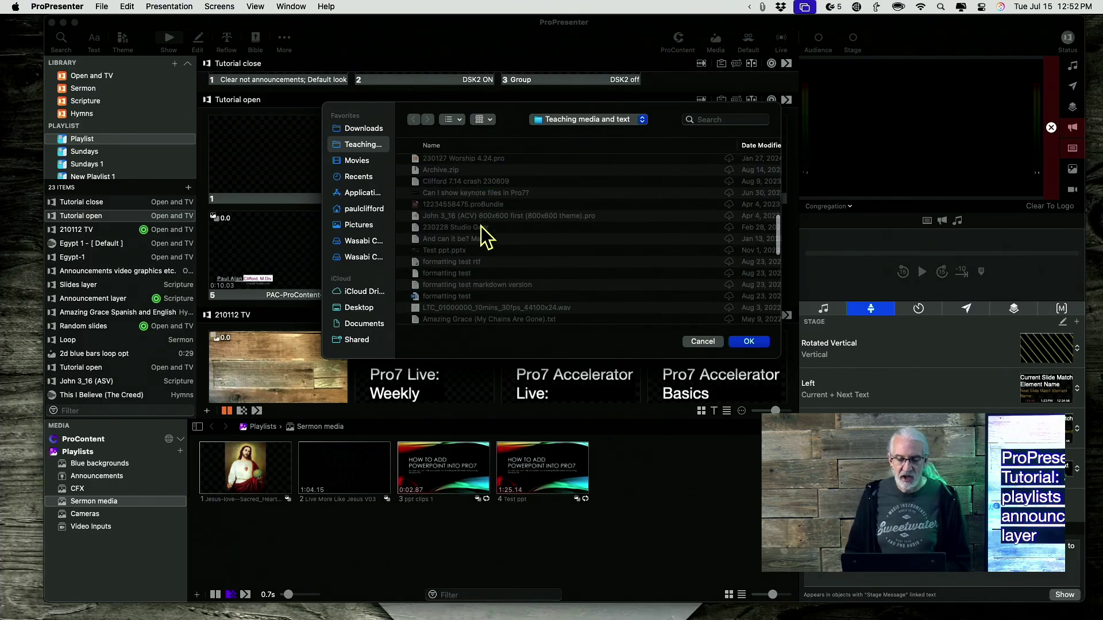
{"action": "scroll", "coordinate": [481, 226], "scroll_direction": "up", "scroll_amount": 3}
{"action": "scroll", "coordinate": [481, 226], "scroll_direction": "up", "scroll_amount": 2}
{"action": "scroll", "coordinate": [481, 227], "scroll_direction": "up", "scroll_amount": 2}
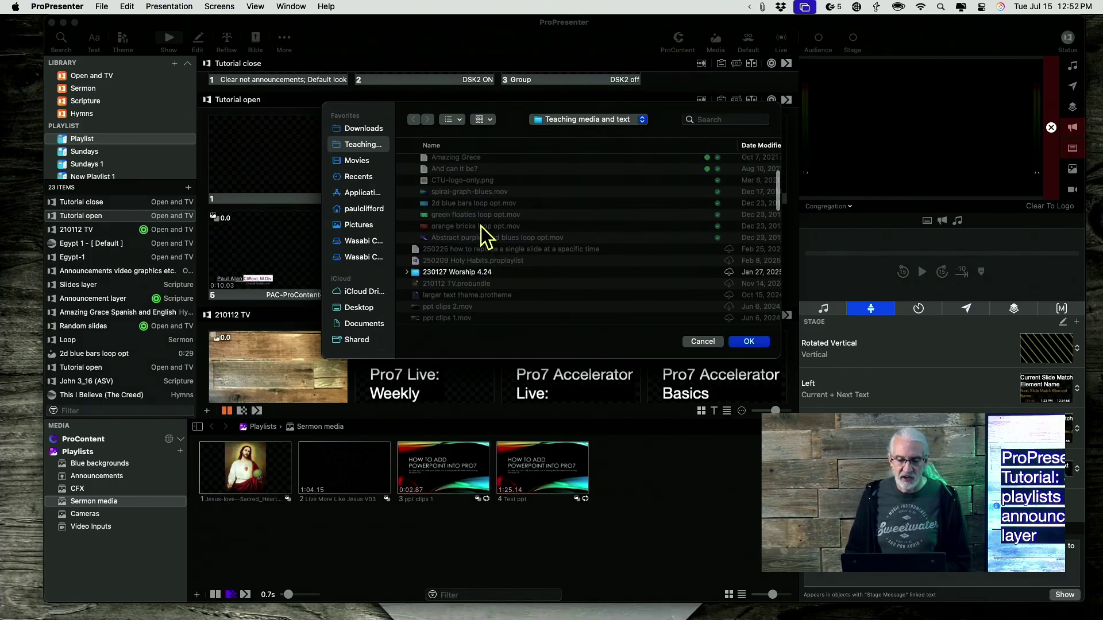
{"action": "scroll", "coordinate": [481, 226], "scroll_direction": "up", "scroll_amount": 6}
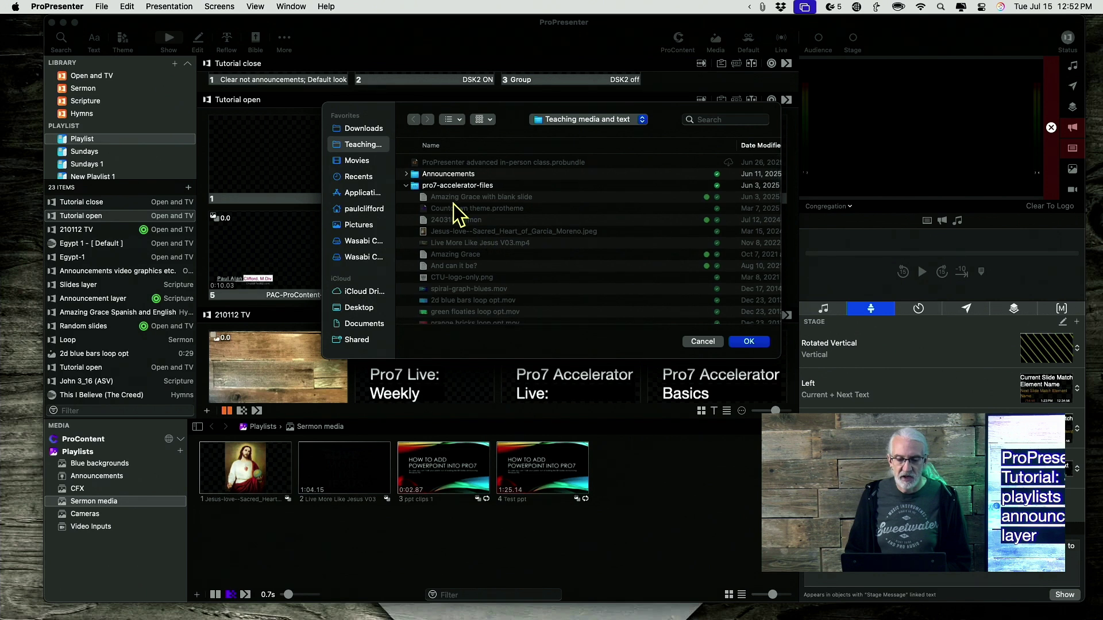
Pick Announcements as the watched folder and confirm with OK
{"action": "left_click", "coordinate": [407, 185]}
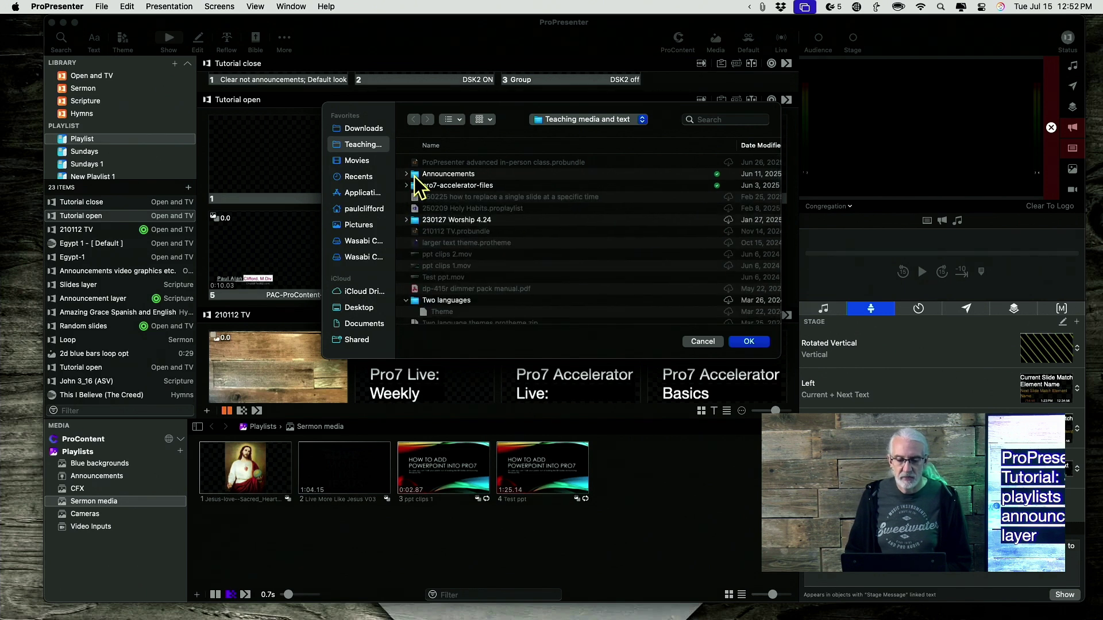
{"action": "left_click", "coordinate": [410, 174]}
{"action": "left_click", "coordinate": [407, 174]}
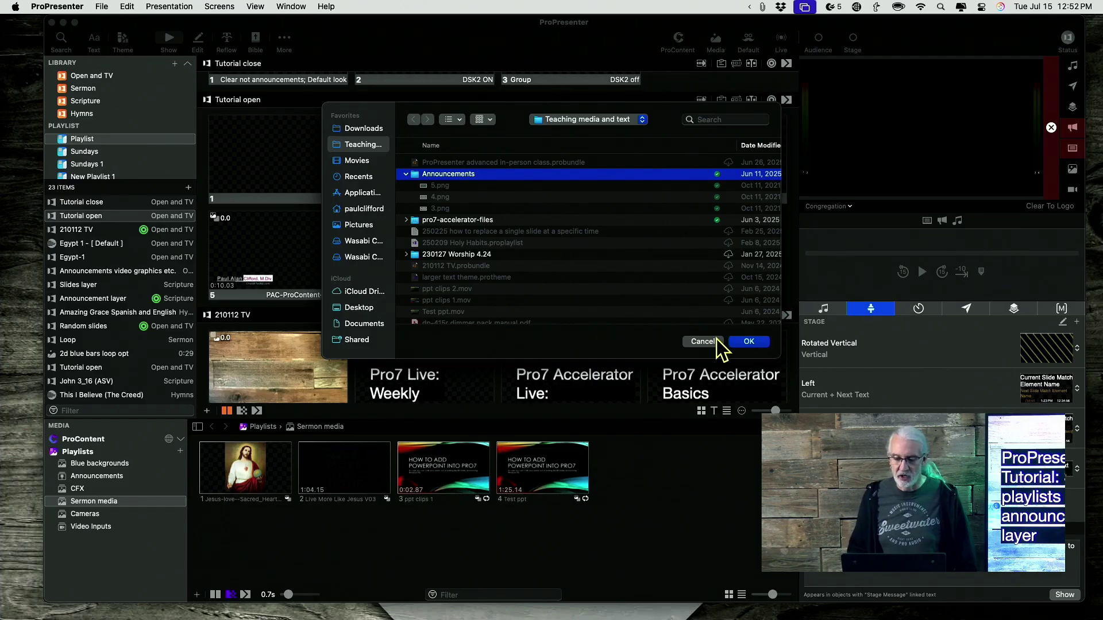
{"action": "left_click", "coordinate": [747, 341]}
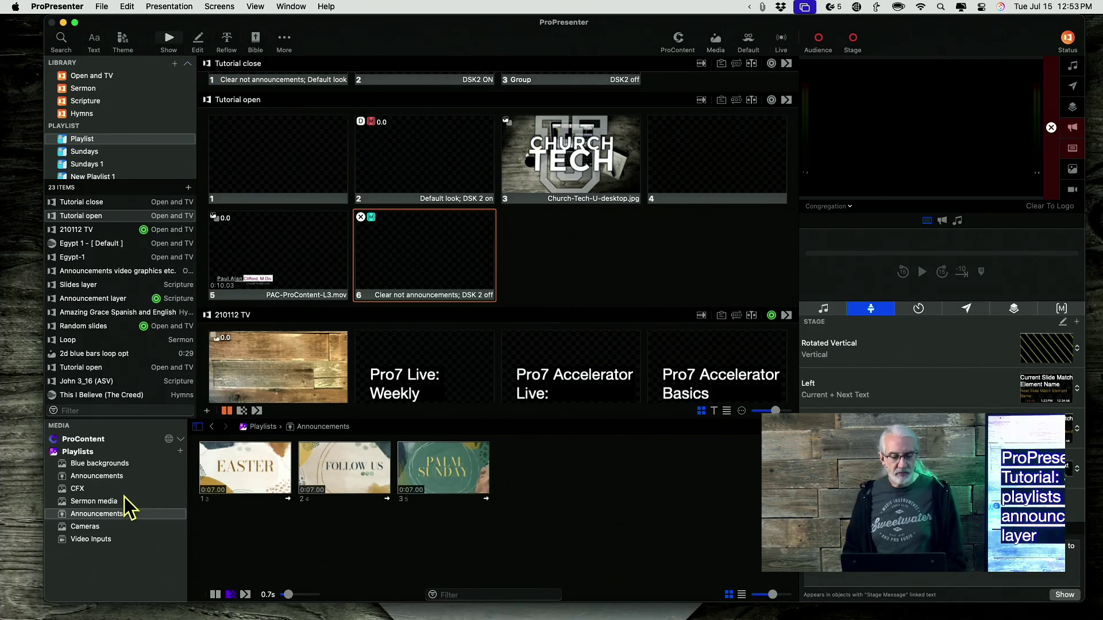
Start a 1920x1080 presentation named 'Automatic announcements' in the Open and TV library, Playlist playlist
{"action": "left_click", "coordinate": [174, 64]}
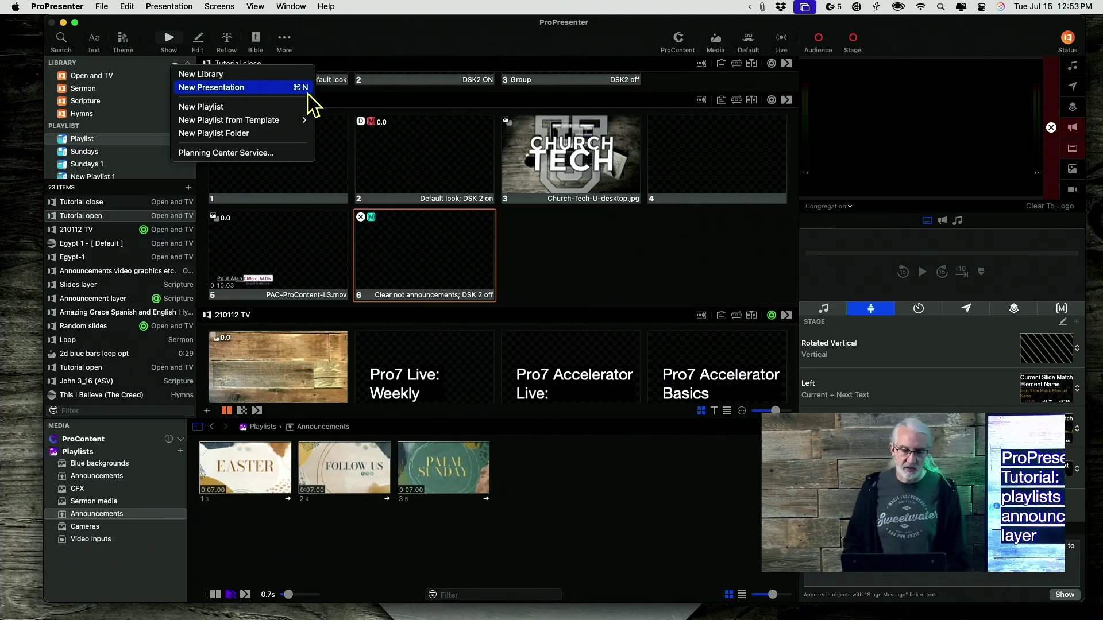
{"action": "left_click", "coordinate": [308, 93]}
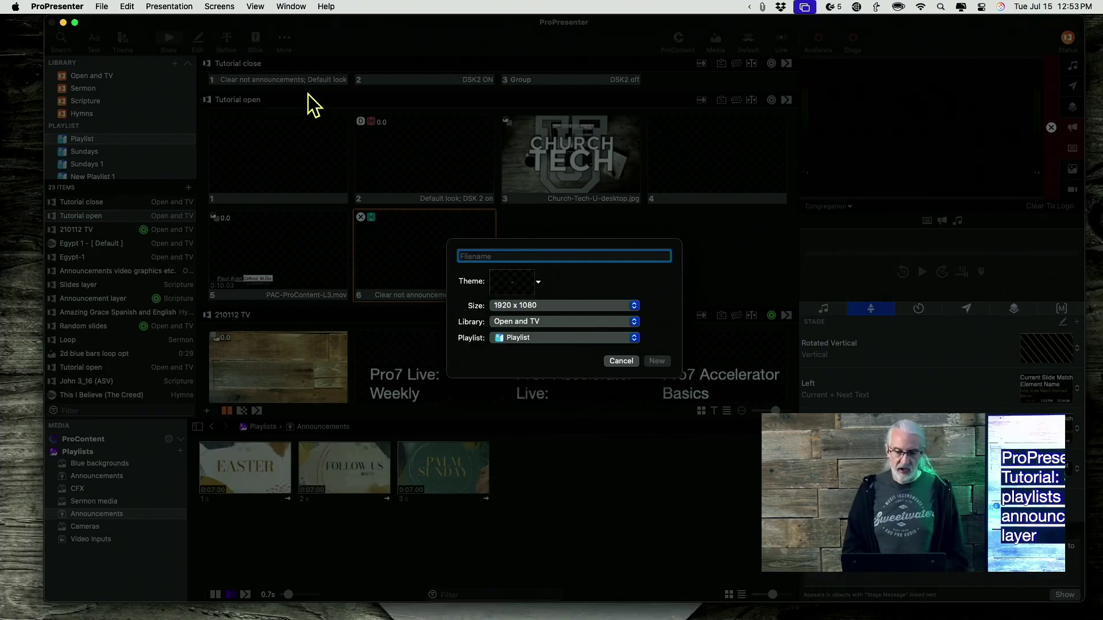
{"action": "type", "text": "Automatic announcements"}
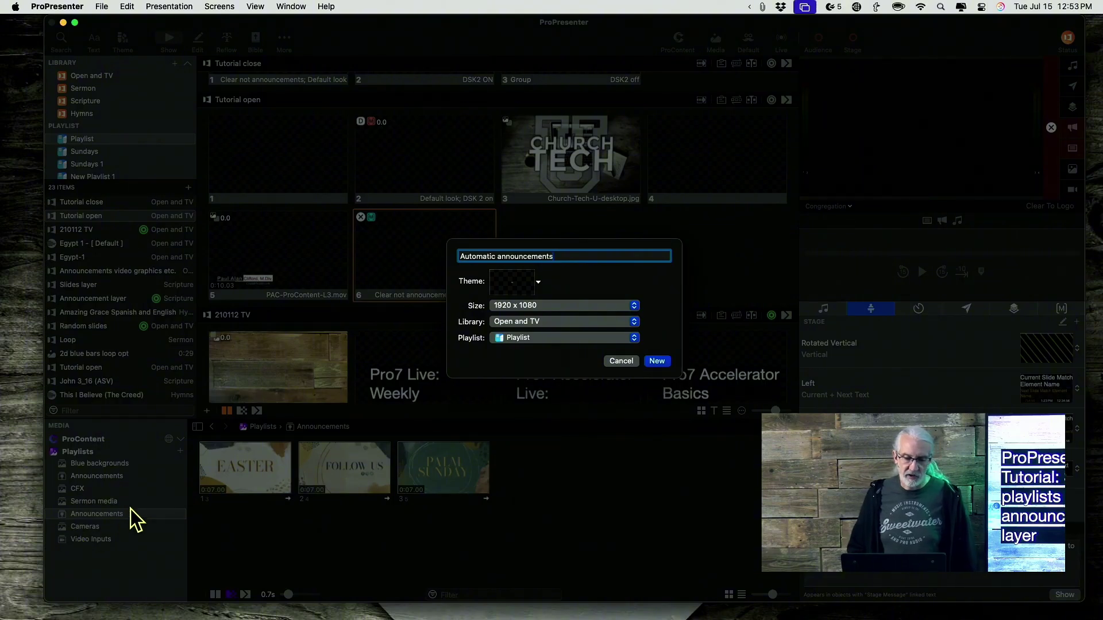
{"action": "left_click", "coordinate": [559, 341]}
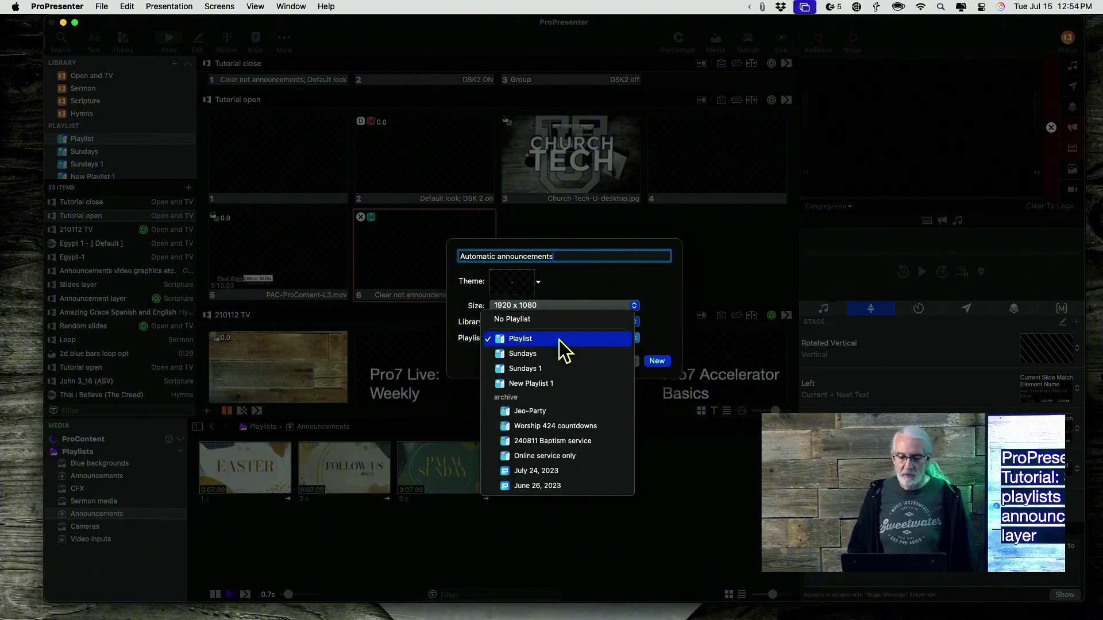
{"action": "left_click", "coordinate": [560, 340]}
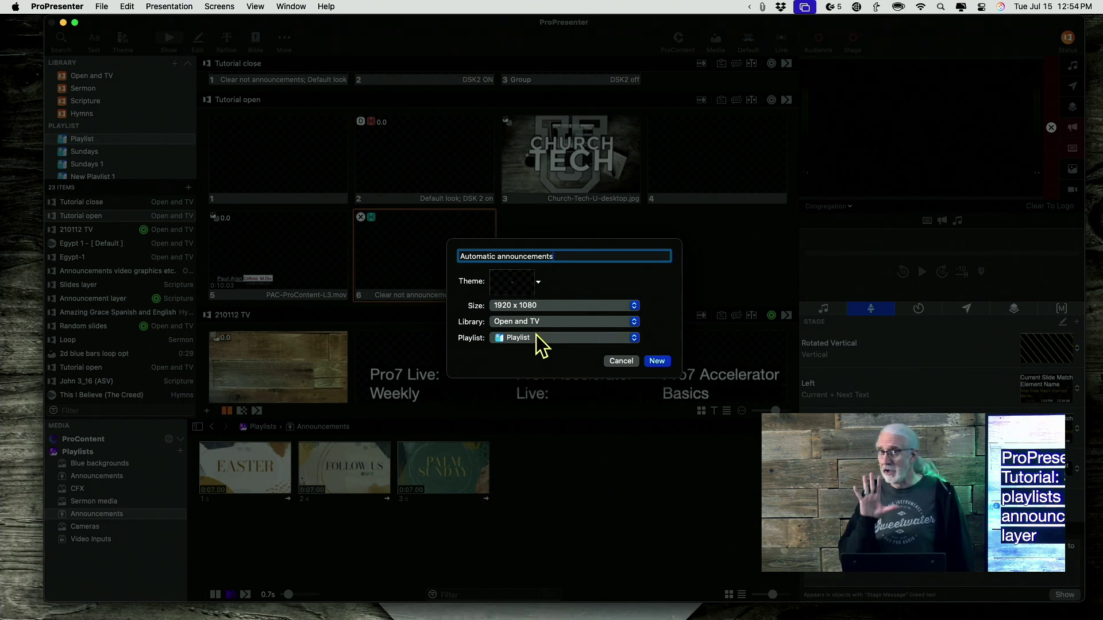
Create the presentation and drag the Announcements media playlist onto slide 1 as its trigger
{"action": "left_click", "coordinate": [655, 362]}
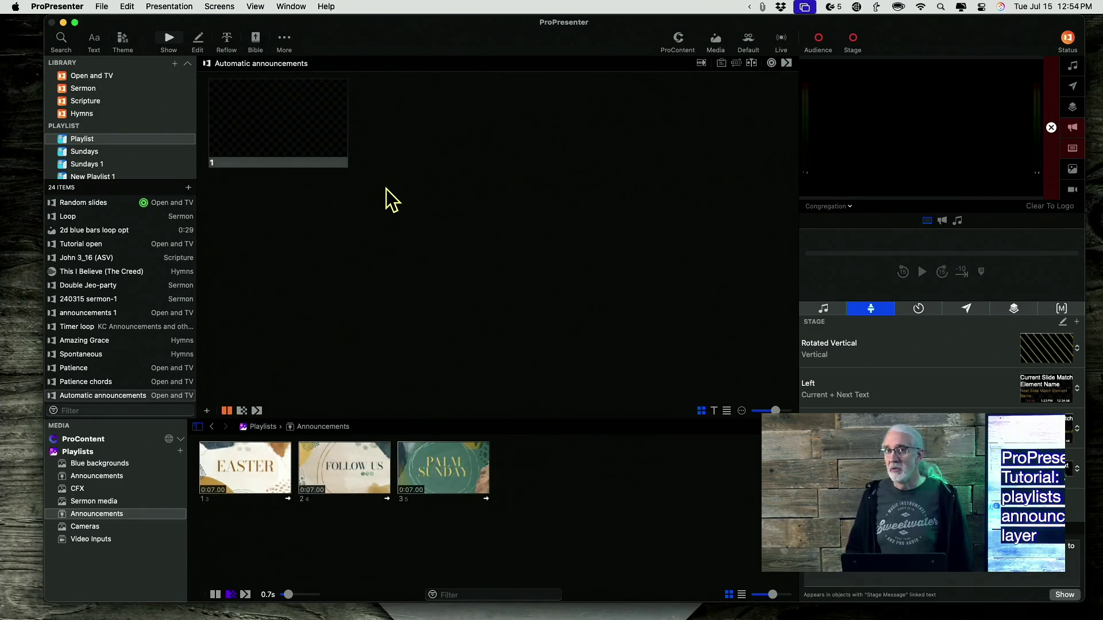
{"action": "left_click", "coordinate": [62, 514]}
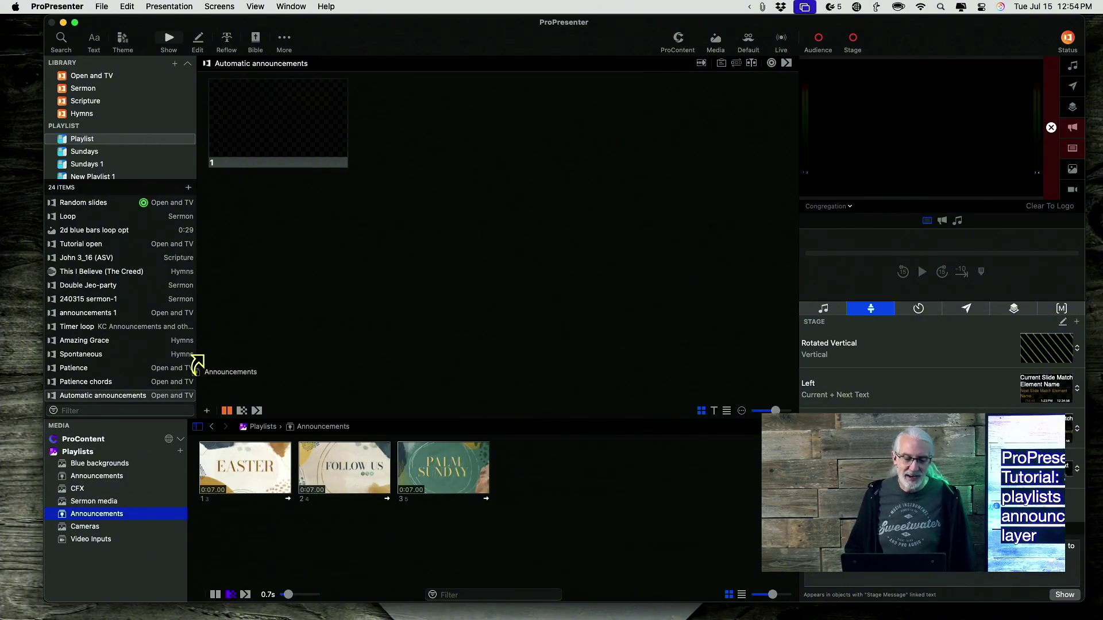
{"action": "mouse_move", "coordinate": [195, 360]}
{"action": "left_mouse_down"}
{"action": "mouse_move", "coordinate": [265, 132]}
{"action": "mouse_move", "coordinate": [275, 138]}
{"action": "left_mouse_up"}
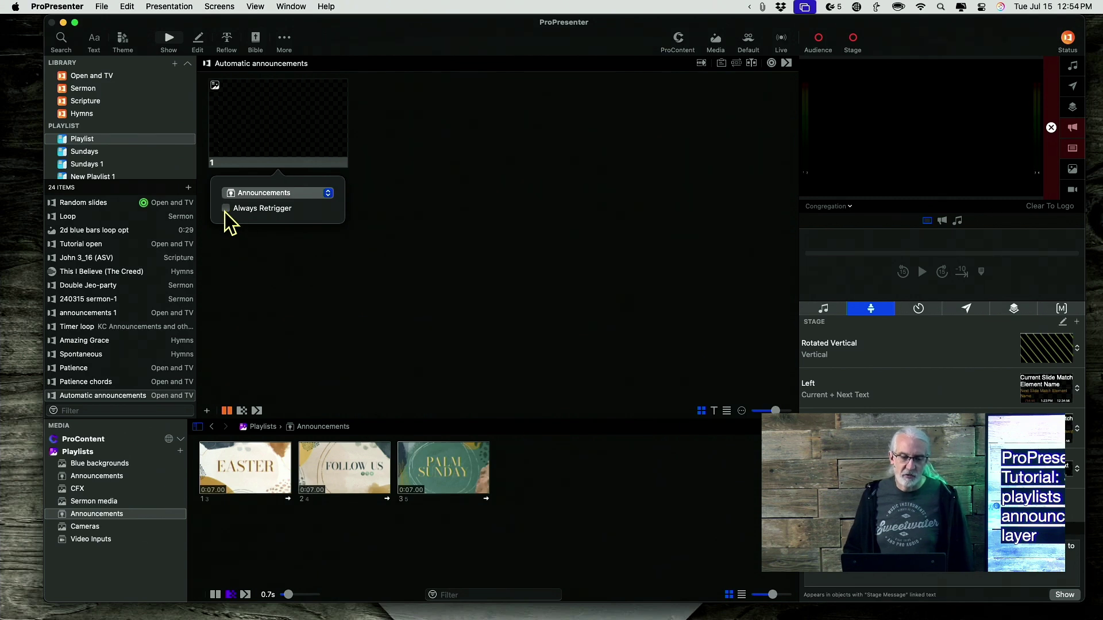
{"action": "left_click", "coordinate": [248, 266]}
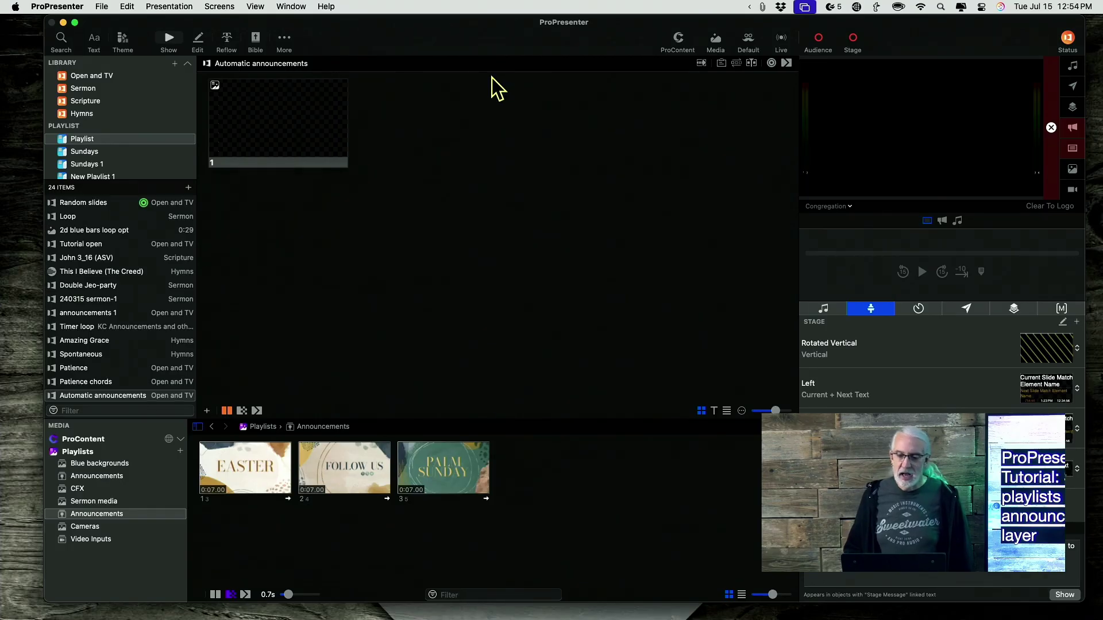
Try the Announcements look, revert to Presentation, then take slide 1 live showing EASTER
{"action": "left_click", "coordinate": [771, 63]}
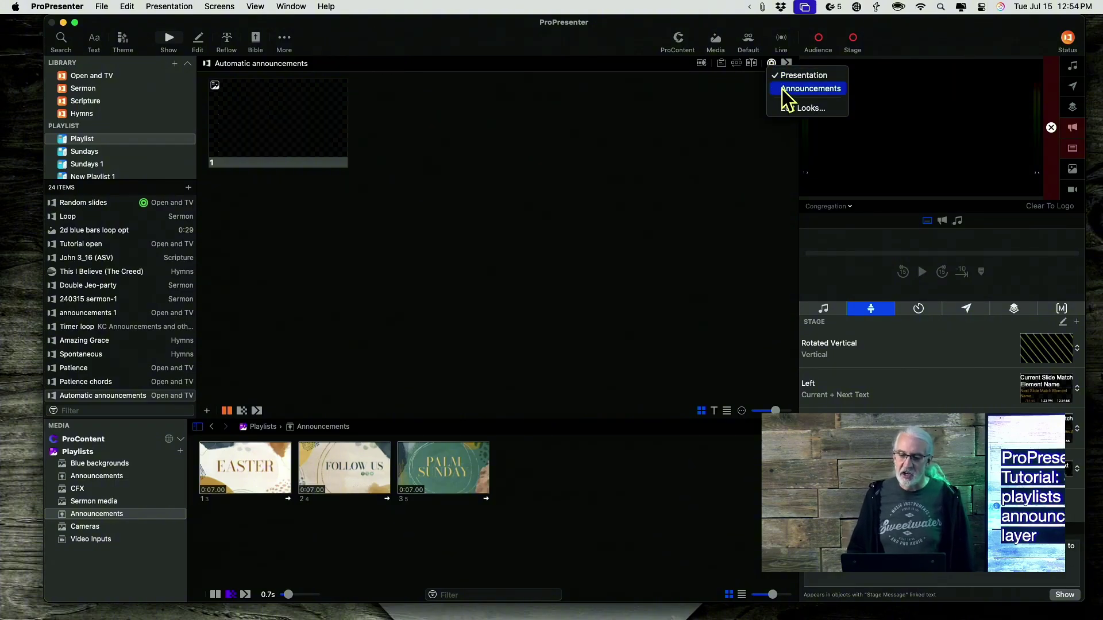
{"action": "left_click", "coordinate": [783, 91]}
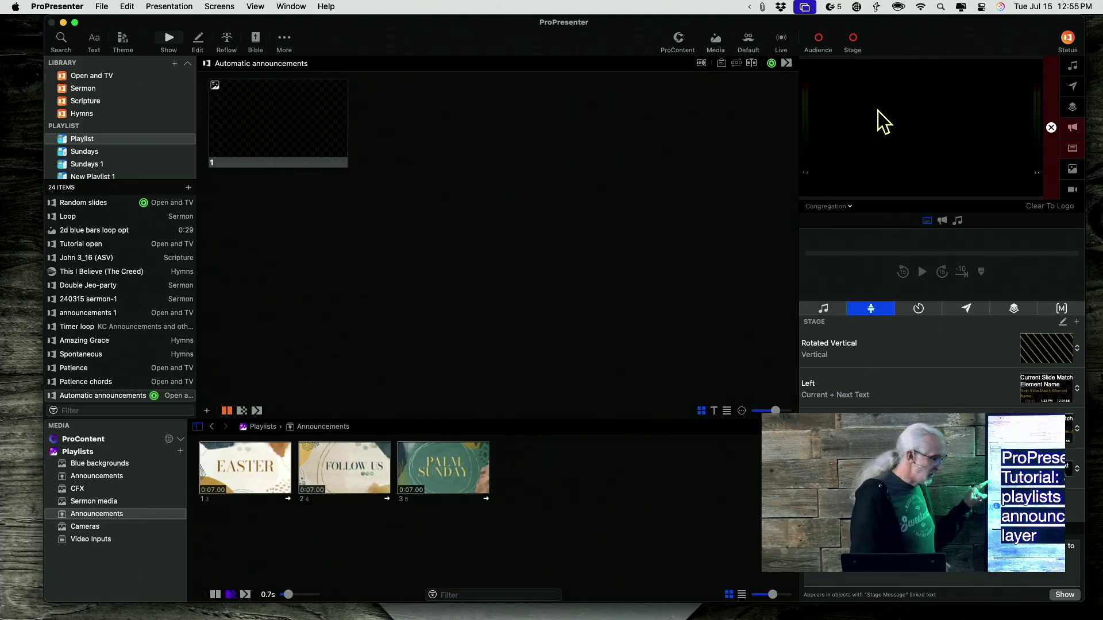
{"action": "left_click", "coordinate": [771, 65]}
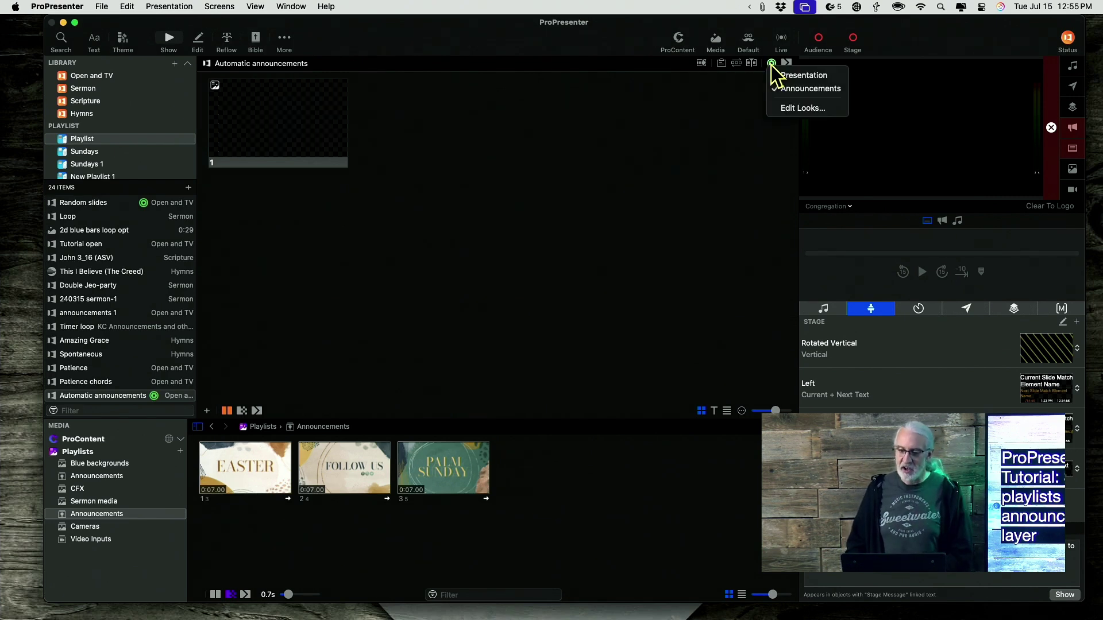
{"action": "left_click", "coordinate": [774, 81]}
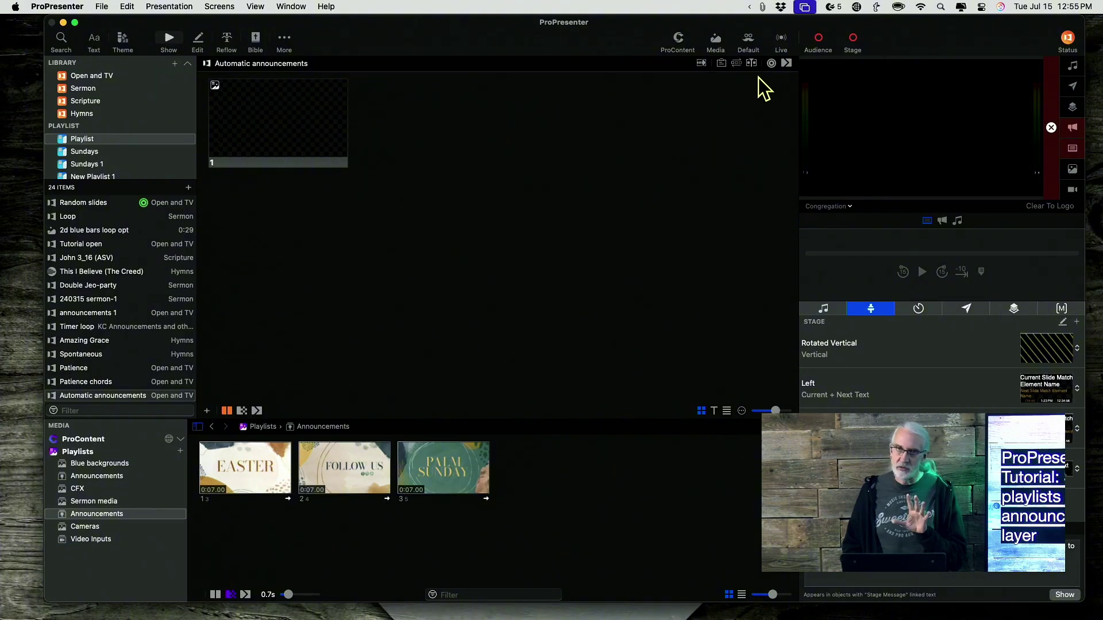
{"action": "left_click", "coordinate": [275, 137]}
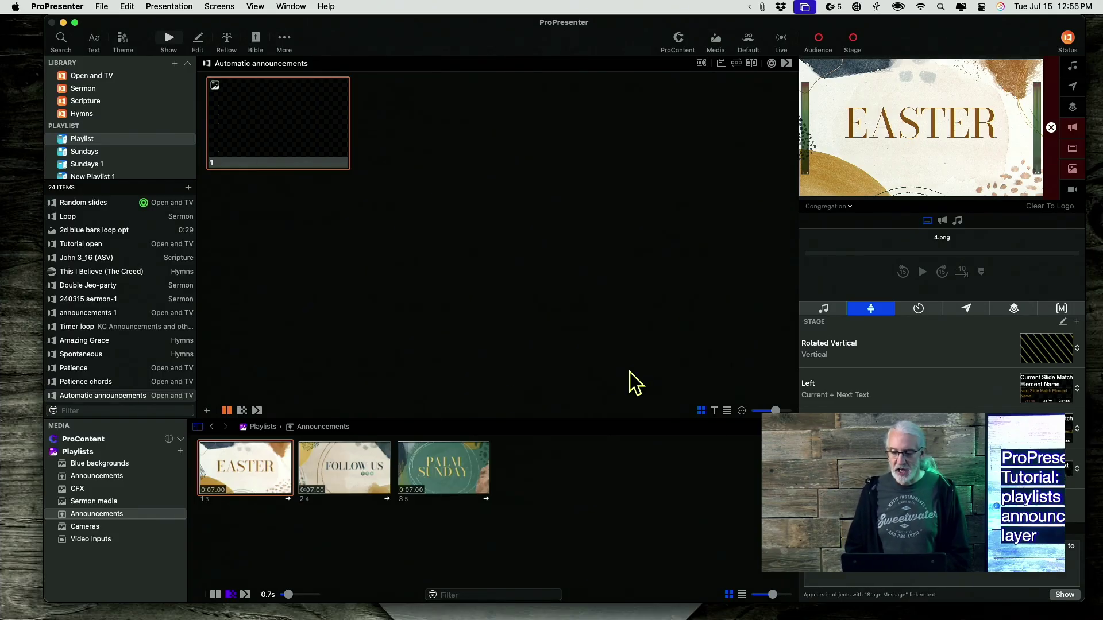
Show the FOLLOW US image from the Announcements playlist on the output
{"action": "left_click", "coordinate": [354, 488]}
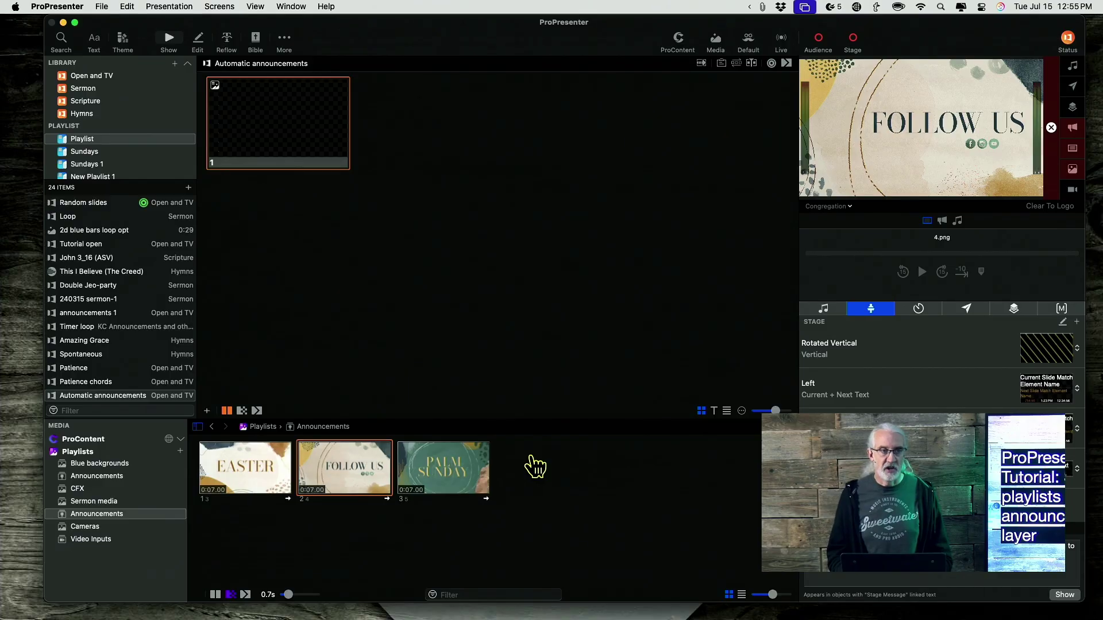
Open a new Finder window on Teaching media and text with Announcements expanded
{"action": "key", "text": "super+Tab"}
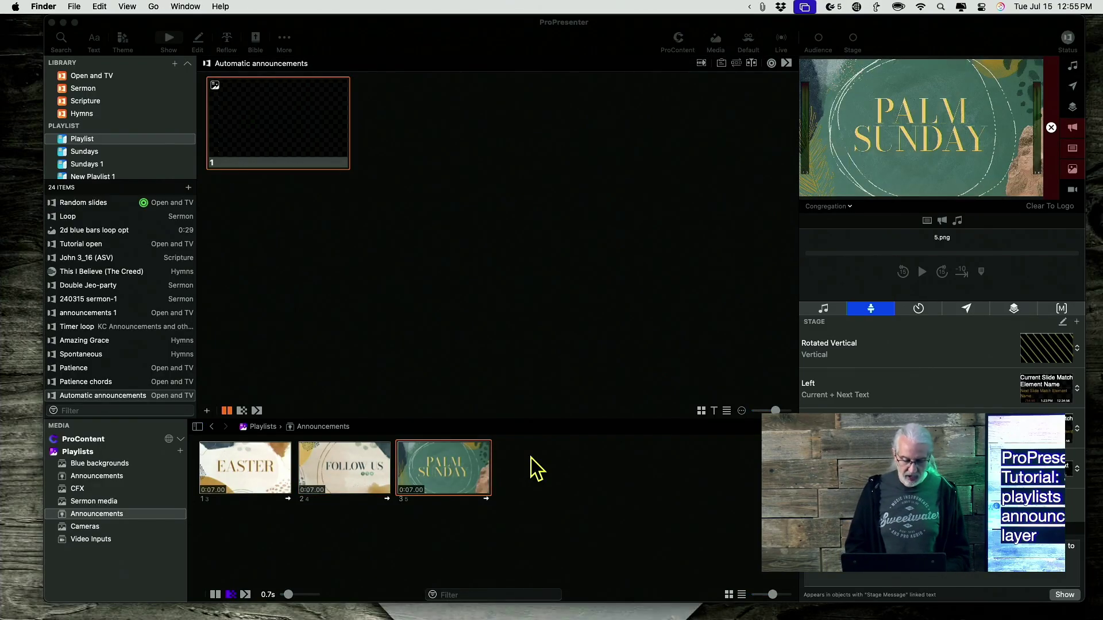
{"action": "key", "text": "super+n"}
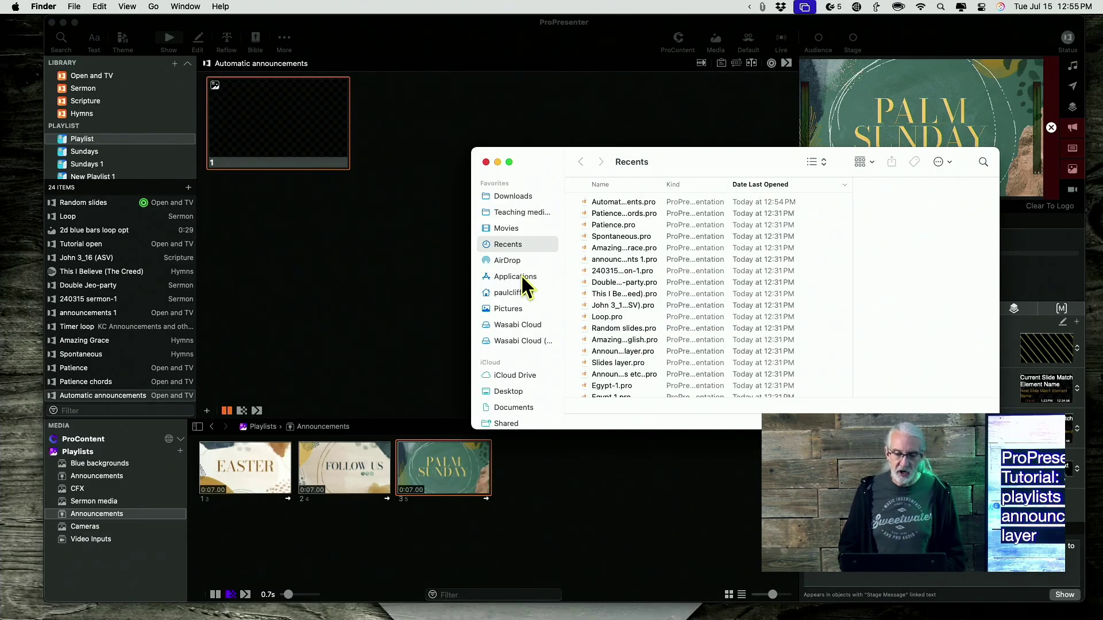
{"action": "scroll", "coordinate": [520, 274], "scroll_direction": "down", "scroll_amount": 5}
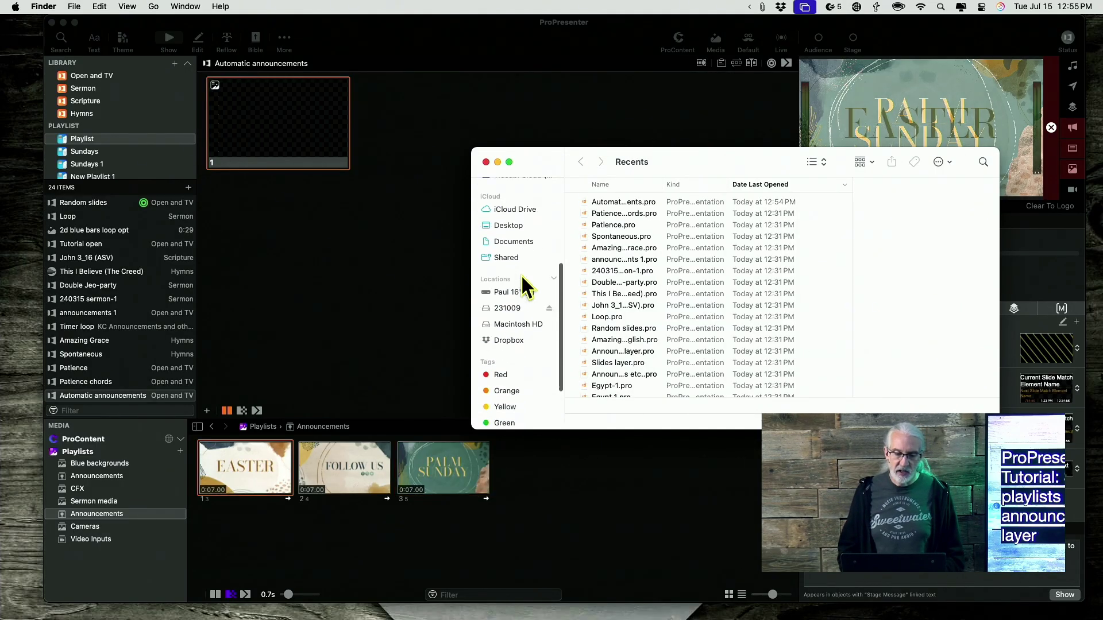
{"action": "scroll", "coordinate": [521, 275], "scroll_direction": "up", "scroll_amount": 2}
{"action": "scroll", "coordinate": [522, 276], "scroll_direction": "up", "scroll_amount": 3}
{"action": "scroll", "coordinate": [522, 276], "scroll_direction": "up", "scroll_amount": 3}
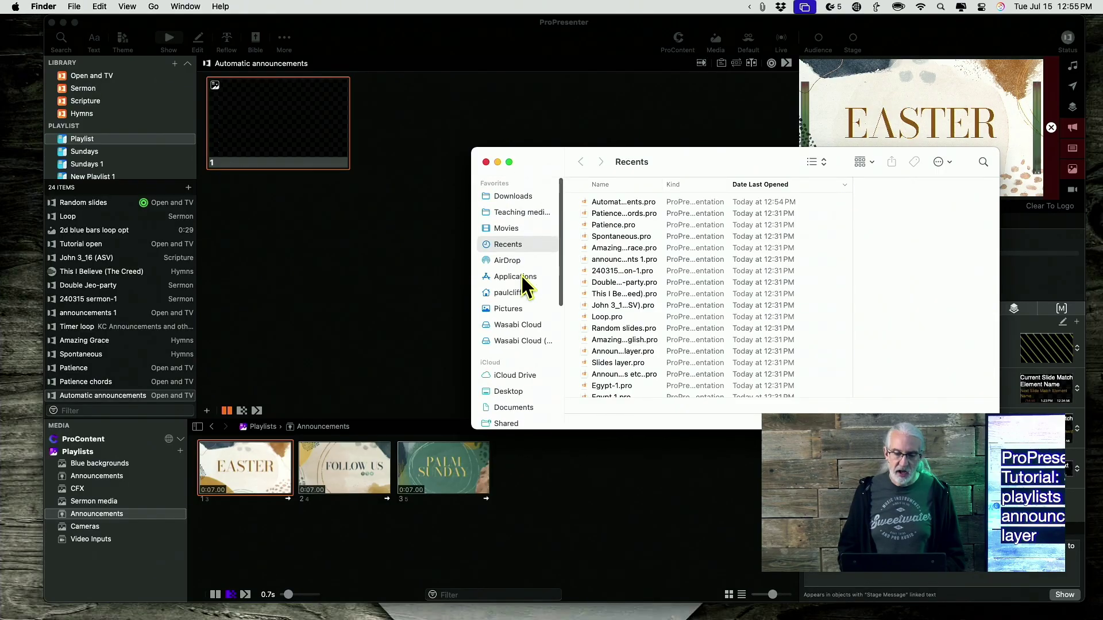
{"action": "left_click", "coordinate": [526, 212]}
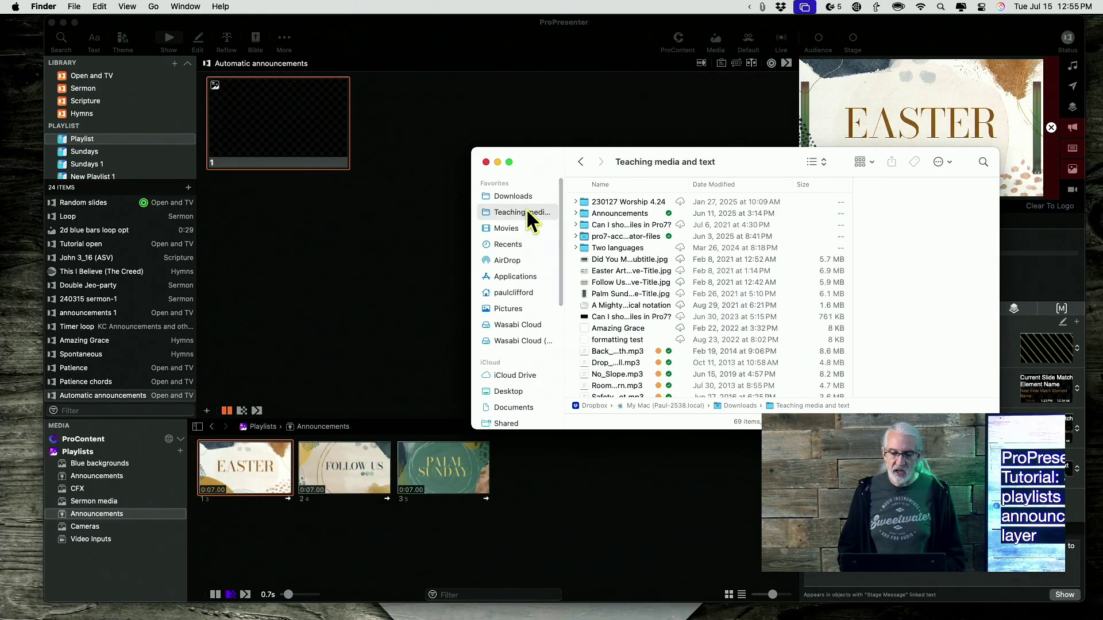
{"action": "left_click", "coordinate": [600, 205]}
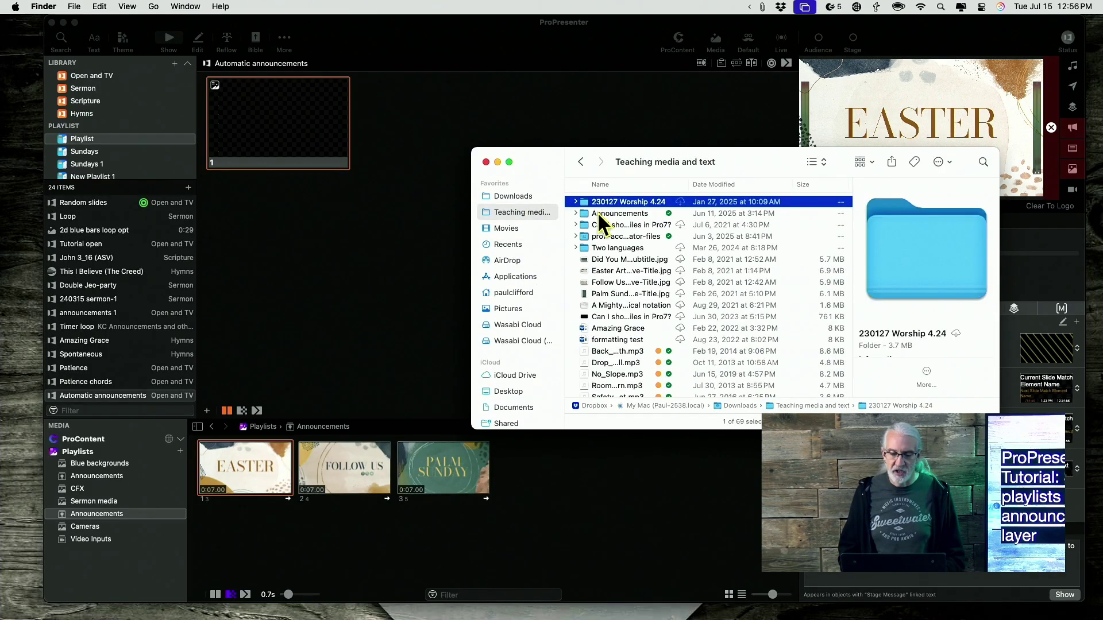
{"action": "left_click", "coordinate": [595, 214]}
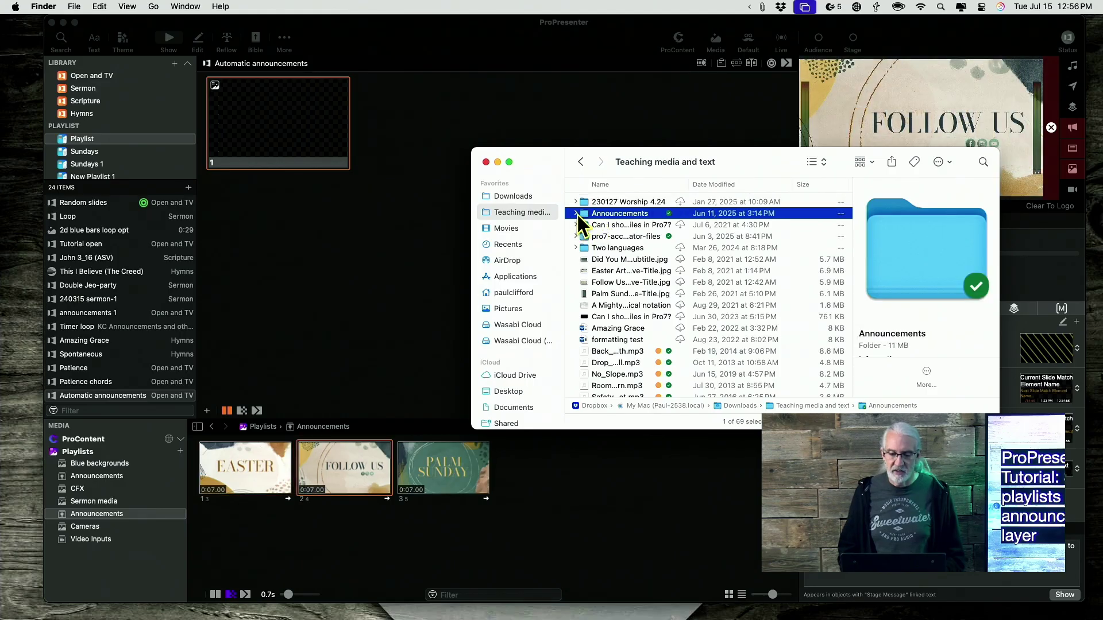
{"action": "left_click", "coordinate": [575, 214]}
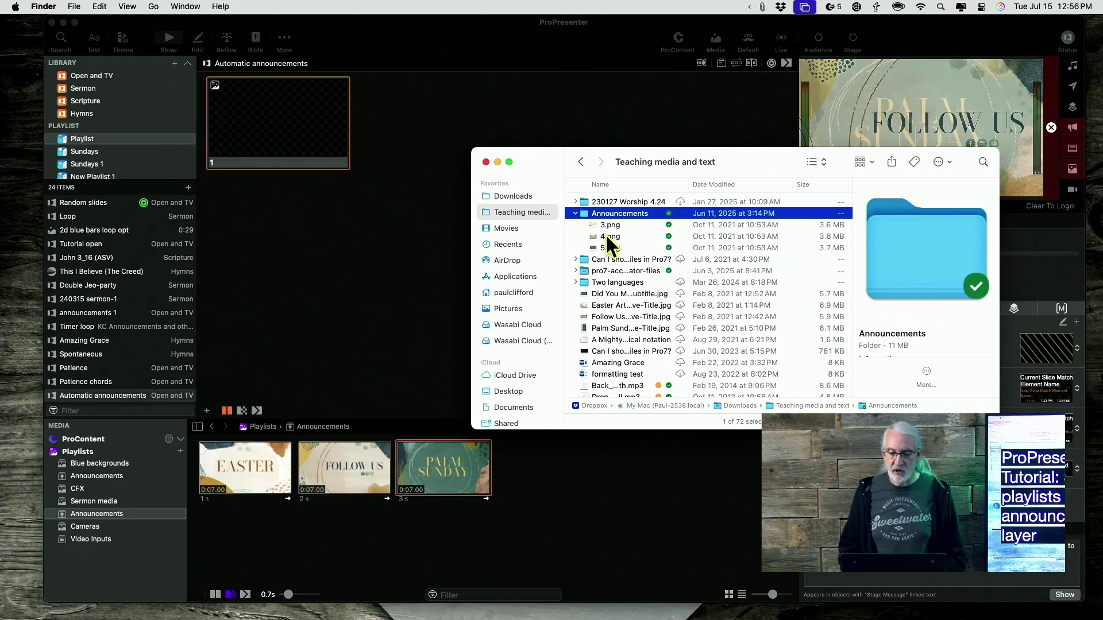
Move the Finder window up and left and select 4.png in Announcements
{"action": "left_click_drag", "start_coordinate": [605, 234], "coordinate": [631, 313]}
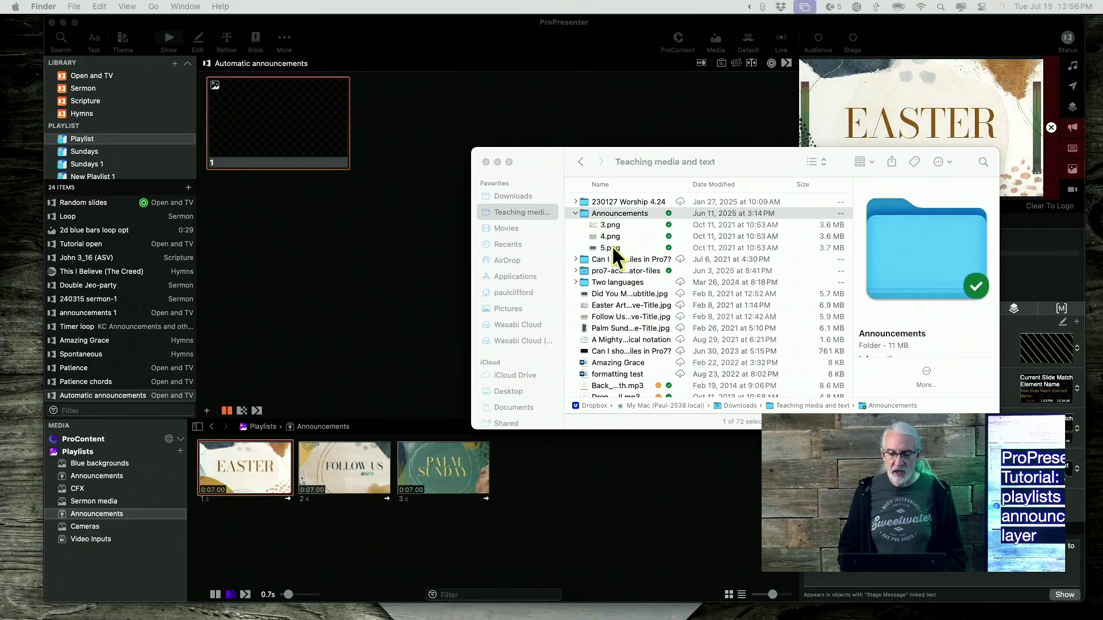
{"action": "left_click", "coordinate": [608, 235]}
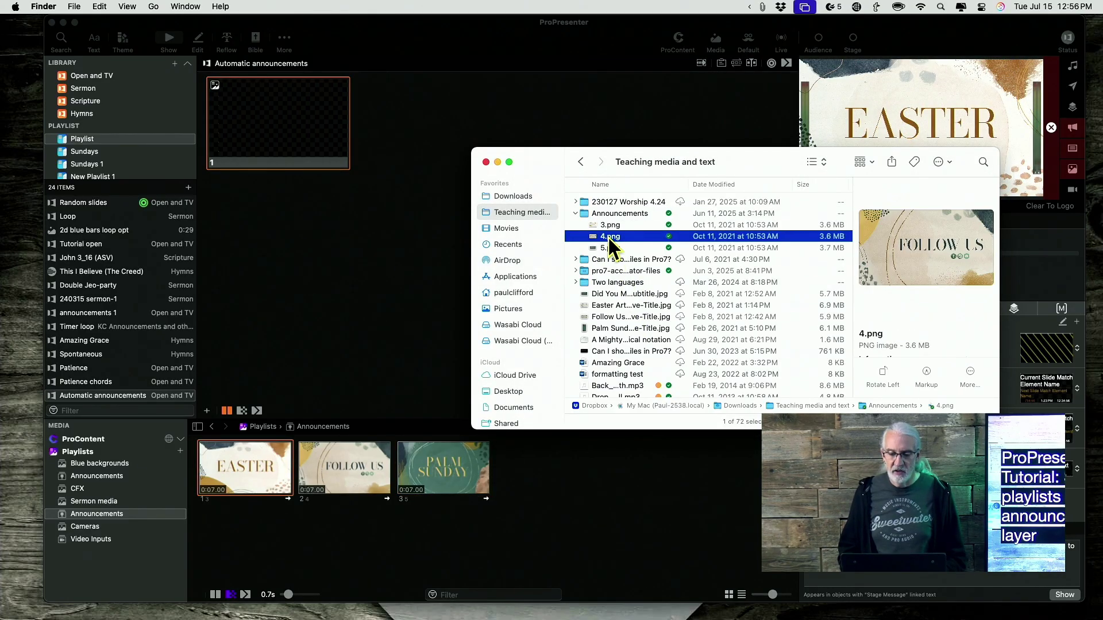
{"action": "left_click_drag", "start_coordinate": [608, 236], "coordinate": [623, 328]}
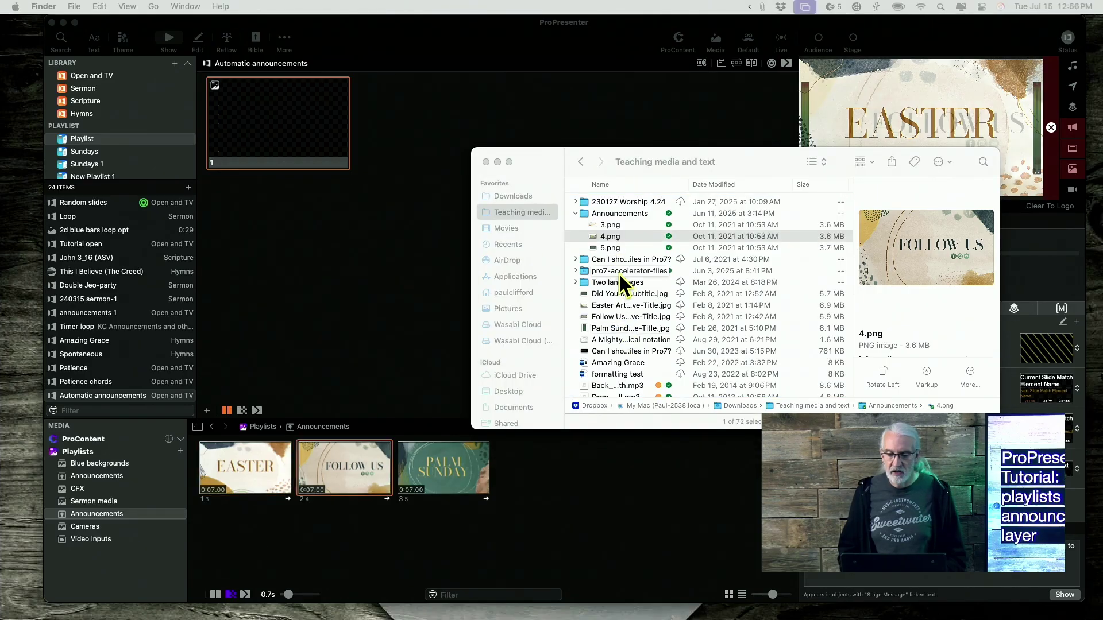
{"action": "left_click_drag", "start_coordinate": [747, 157], "coordinate": [574, 139]}
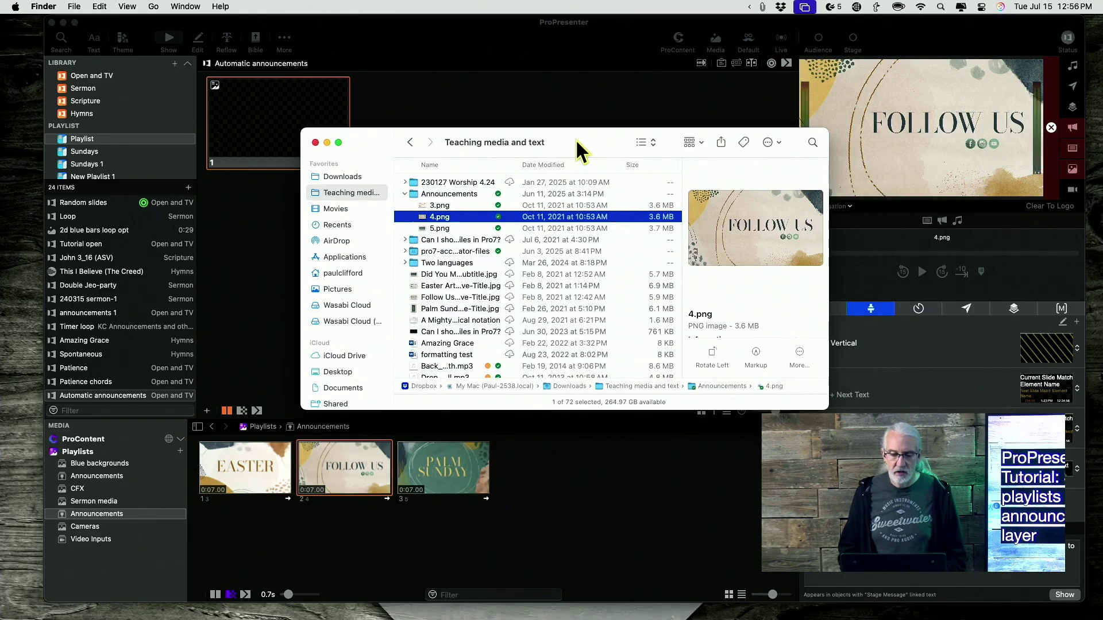
{"action": "left_click_drag", "start_coordinate": [423, 216], "coordinate": [409, 316]}
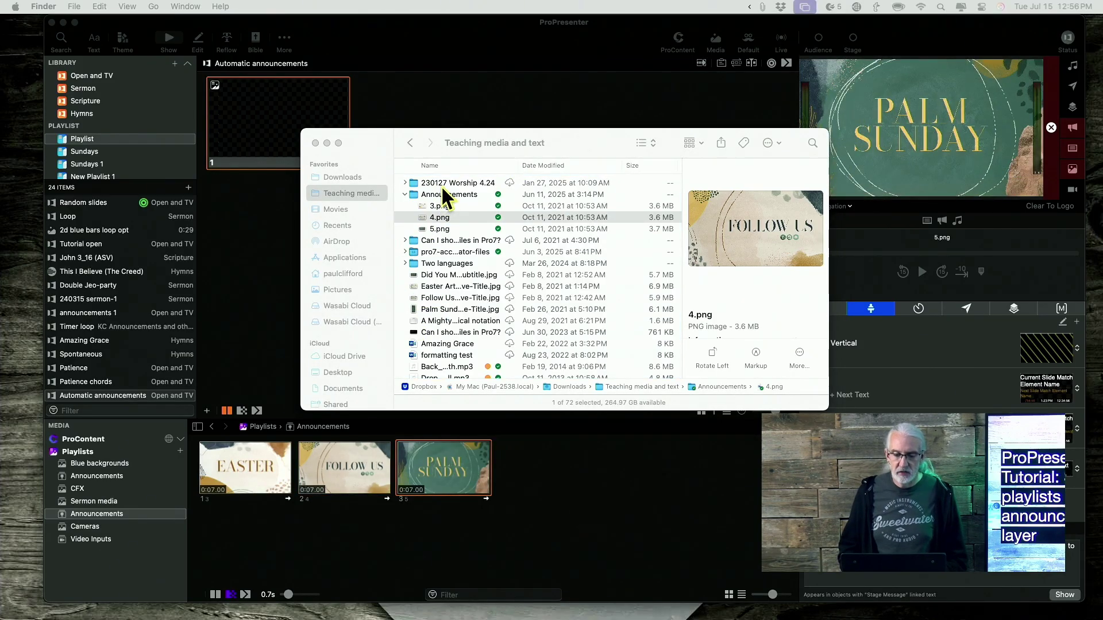
{"action": "left_click", "coordinate": [434, 217]}
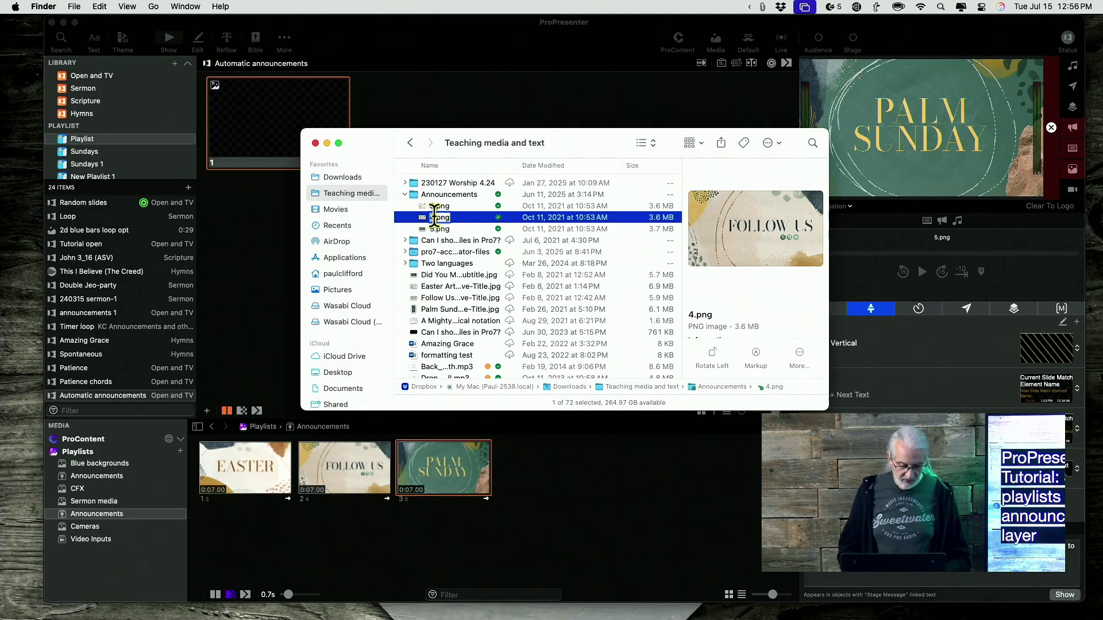
Add a second tab on Teaching media and text; move 4.png out, then undo it
{"action": "key", "text": "super+t"}
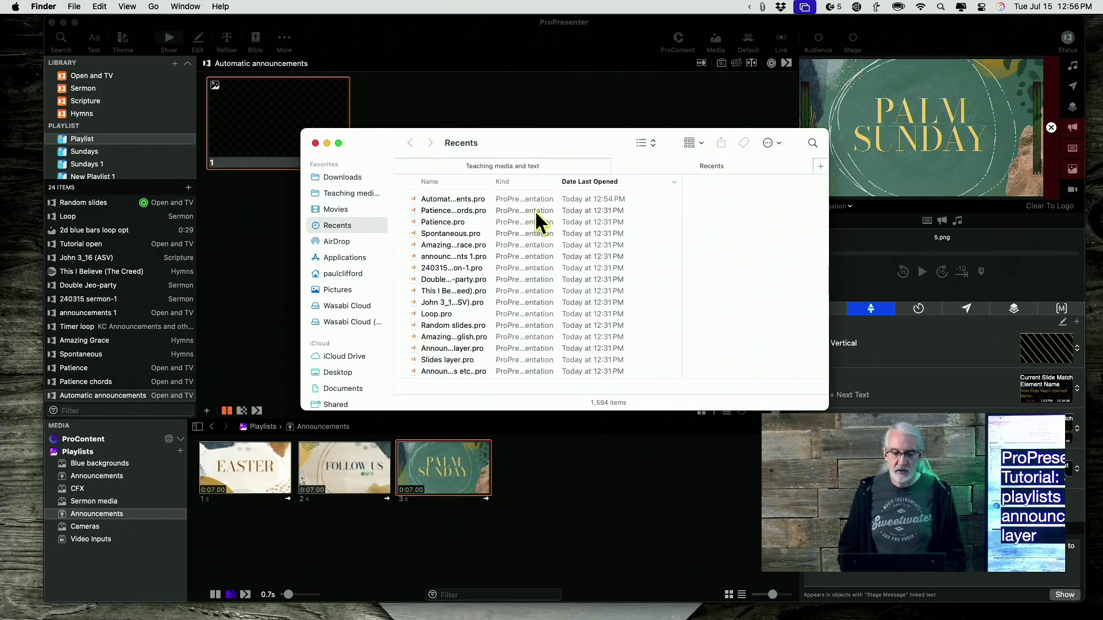
{"action": "left_click", "coordinate": [350, 193]}
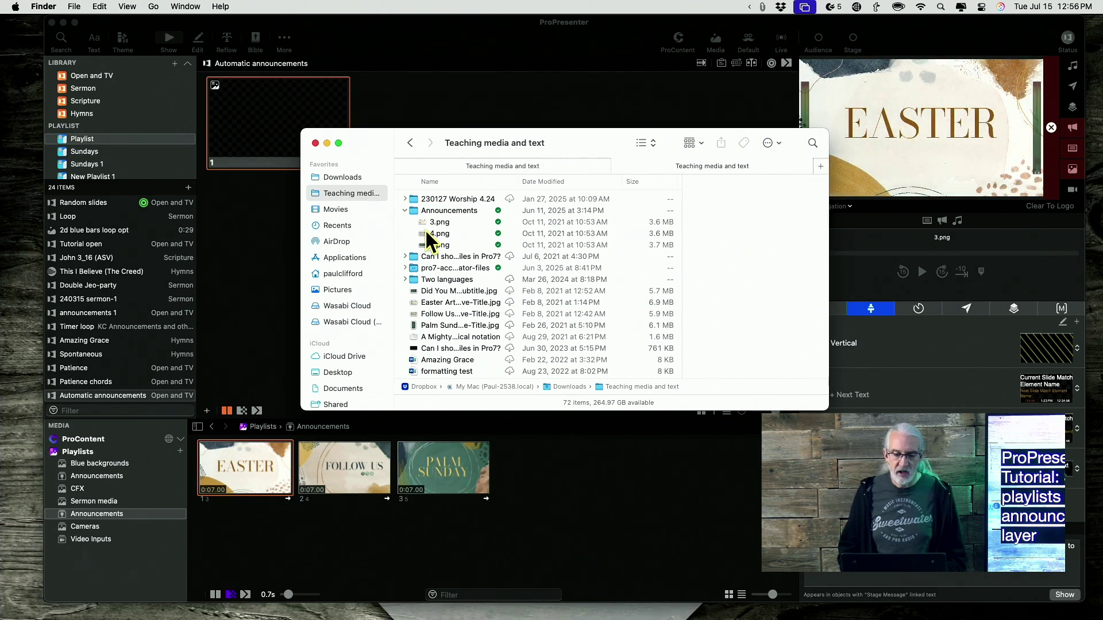
{"action": "left_click", "coordinate": [405, 211]}
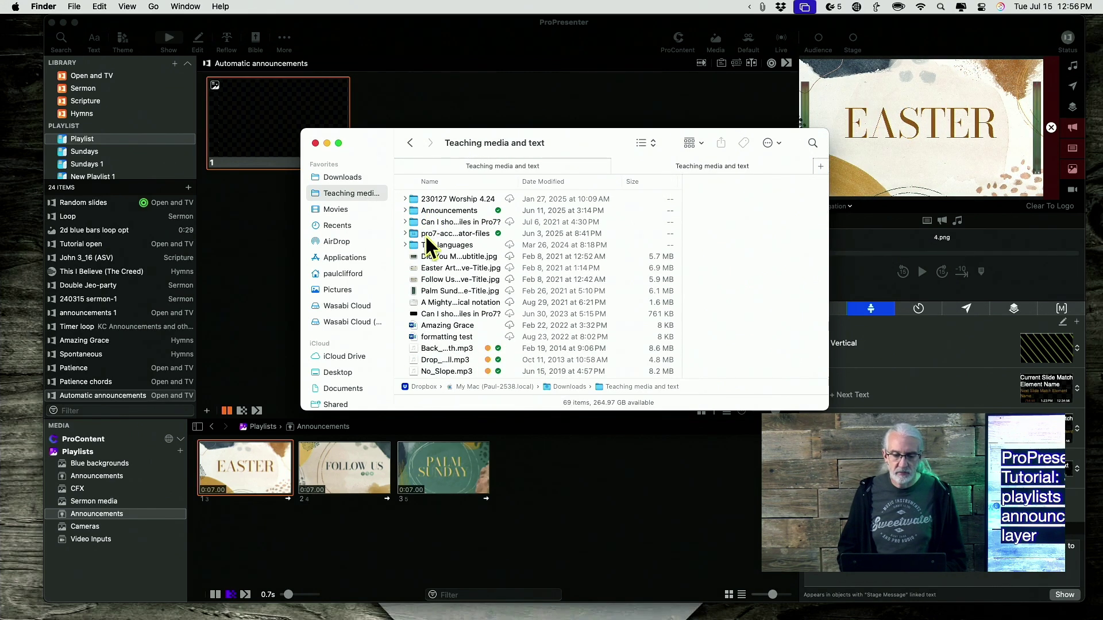
{"action": "left_click", "coordinate": [462, 168]}
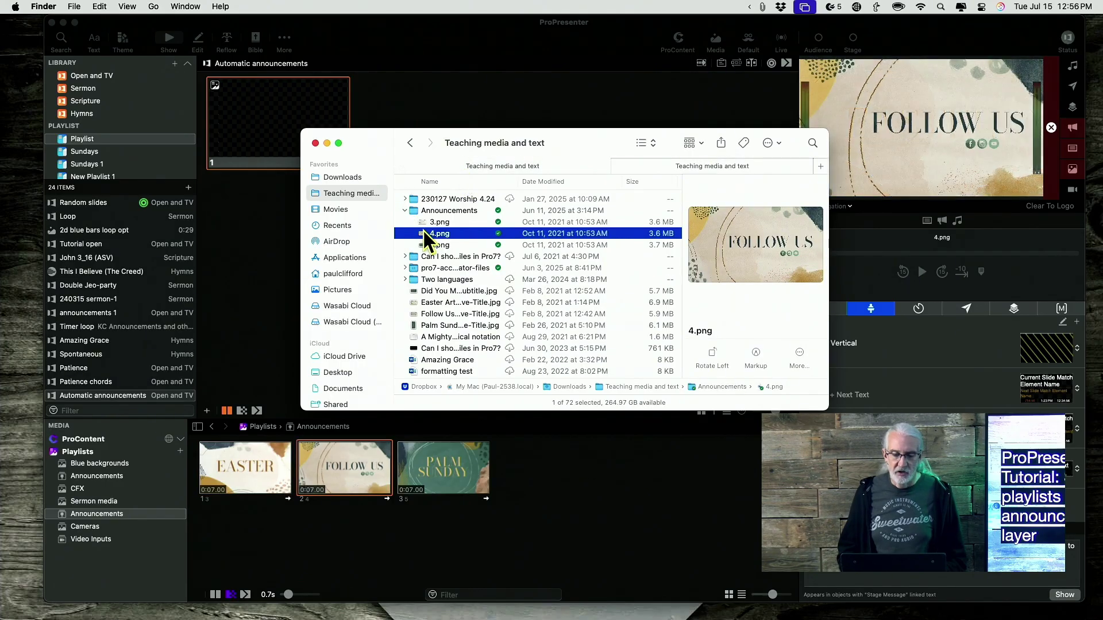
{"action": "left_click_drag", "start_coordinate": [424, 235], "coordinate": [654, 166]}
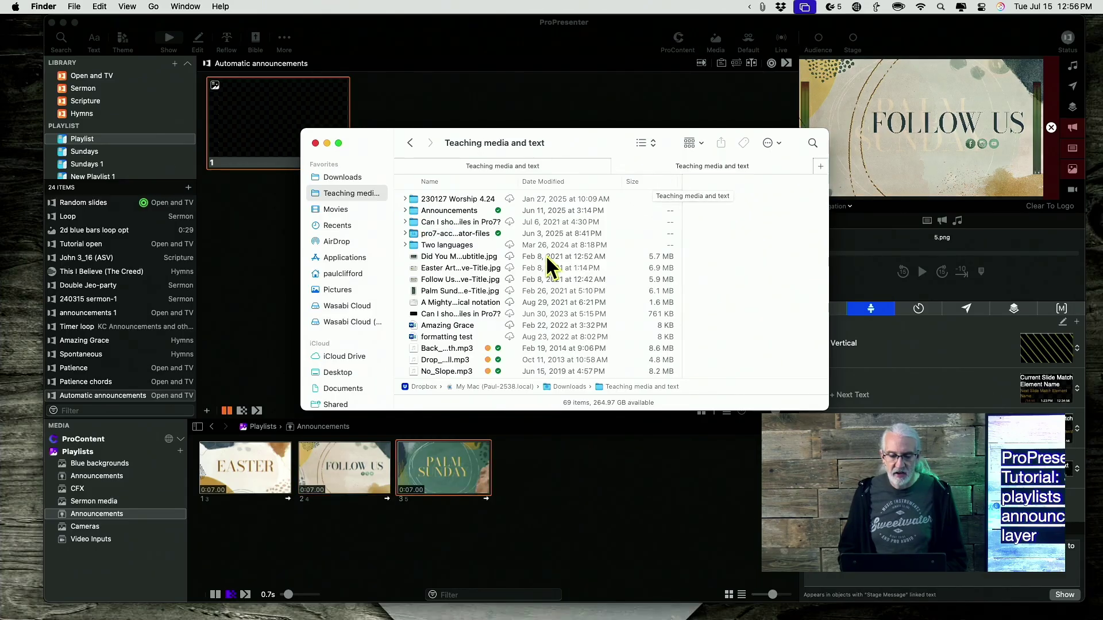
{"action": "key", "text": "super+z"}
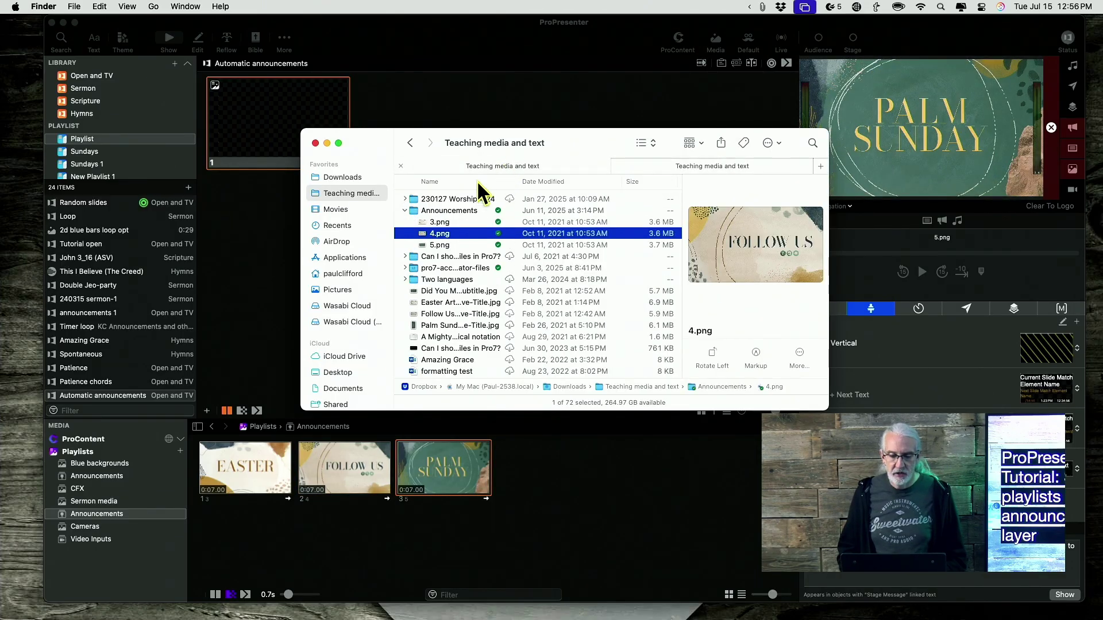
Move 4.png from the Announcements folder to the Trash
{"action": "right_click", "coordinate": [423, 232]}
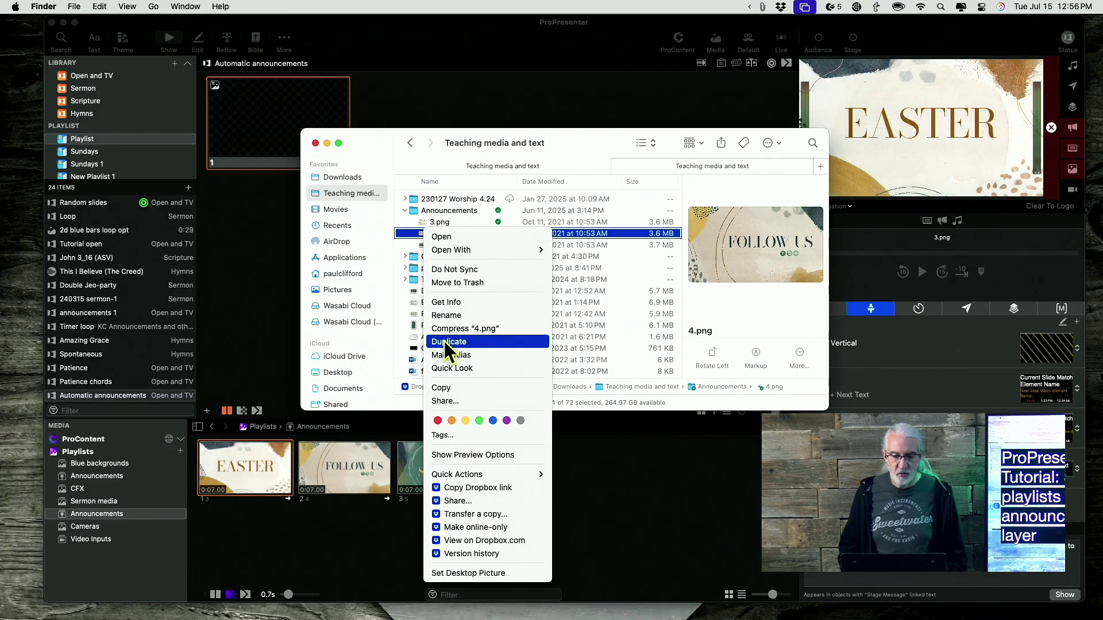
{"action": "left_click", "coordinate": [454, 283]}
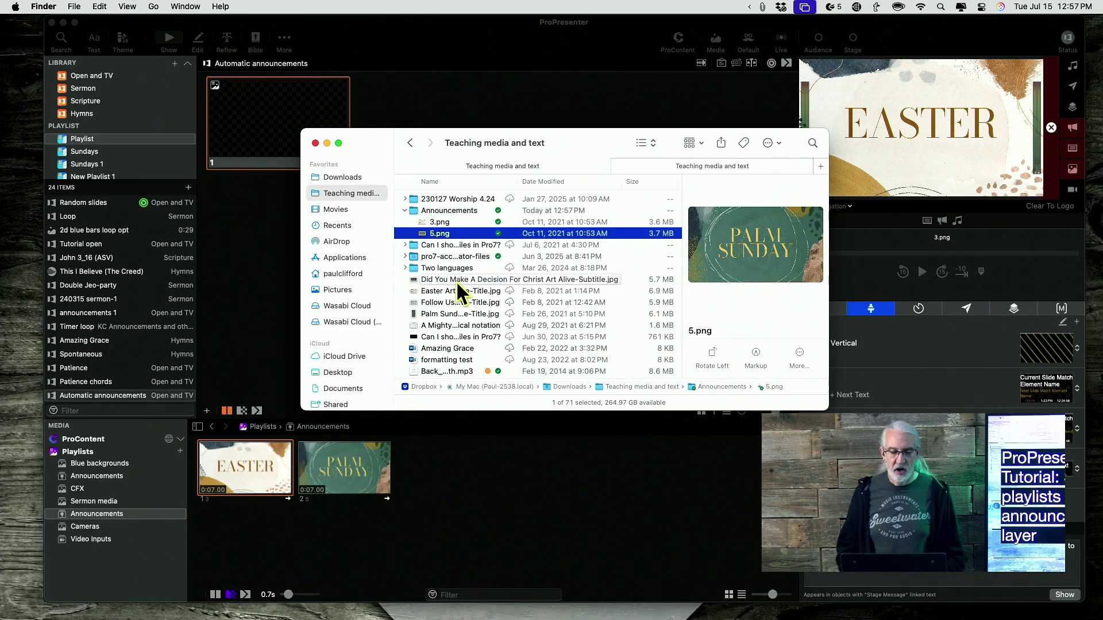
{"action": "left_click", "coordinate": [324, 460]}
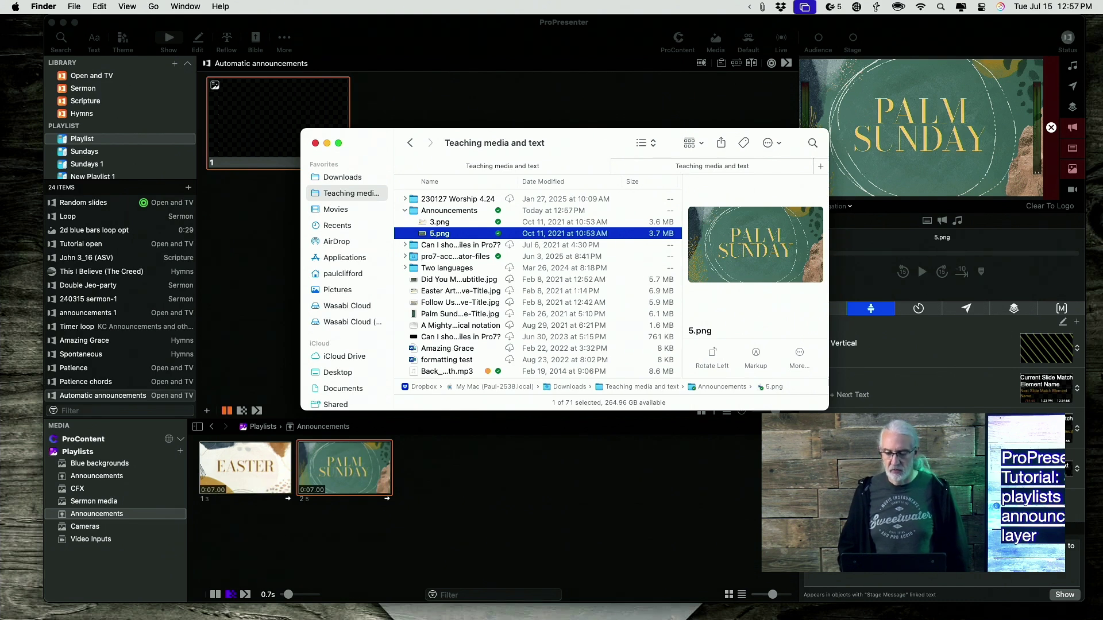
{"action": "mouse_move", "coordinate": [907, 616]}
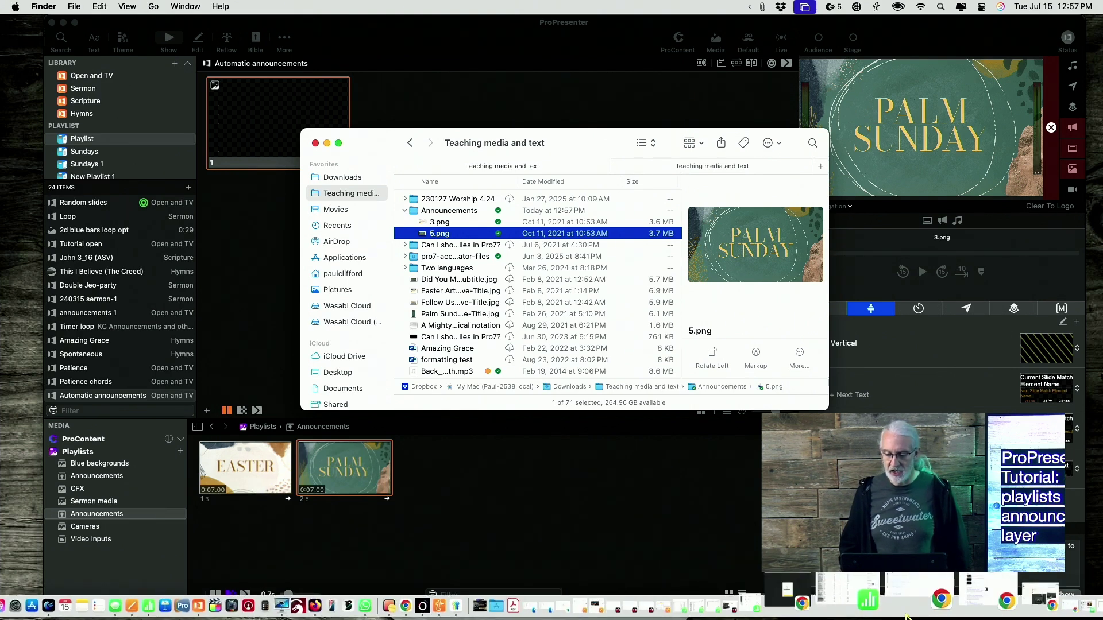
Restore 4.png from the Trash into Announcements and close the Trash window
{"action": "left_click", "coordinate": [1013, 600]}
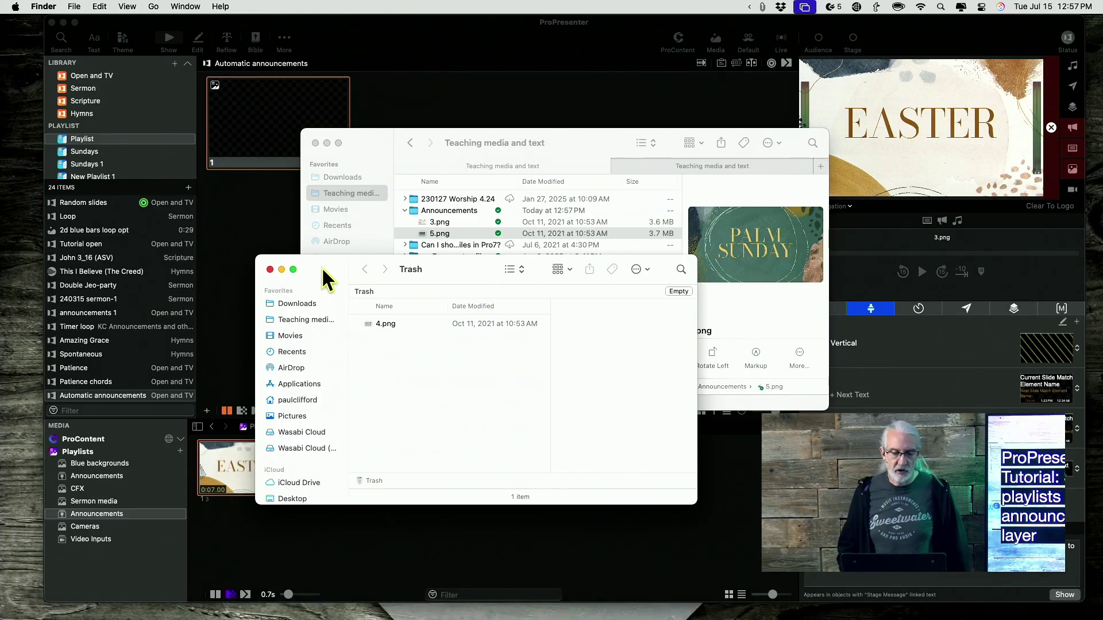
{"action": "left_click_drag", "start_coordinate": [321, 266], "coordinate": [592, 383]}
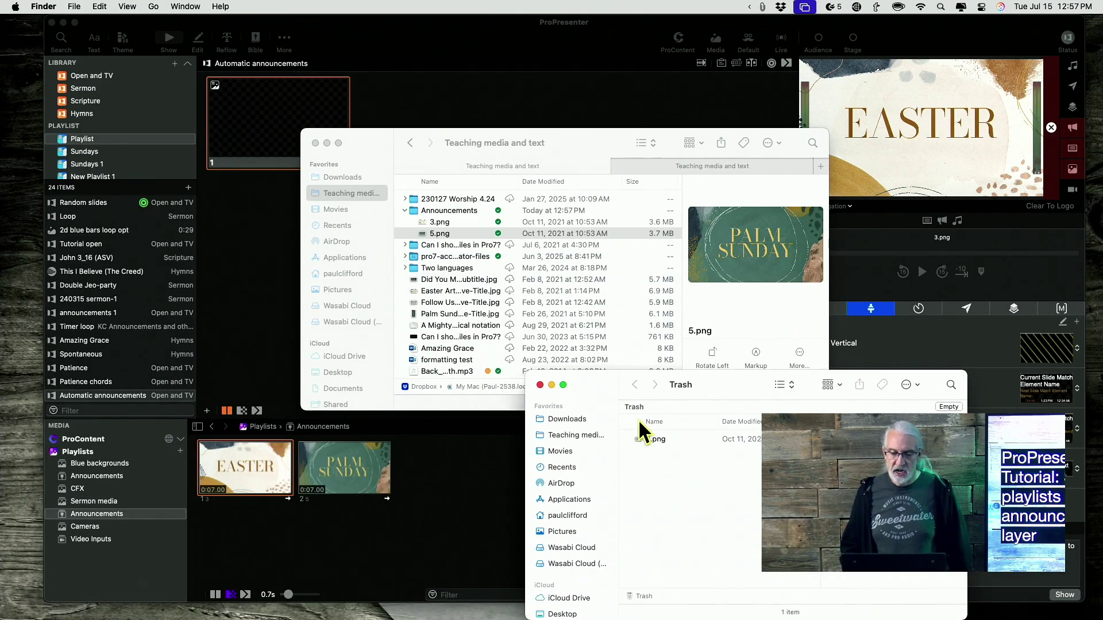
{"action": "left_click_drag", "start_coordinate": [646, 436], "coordinate": [475, 228]}
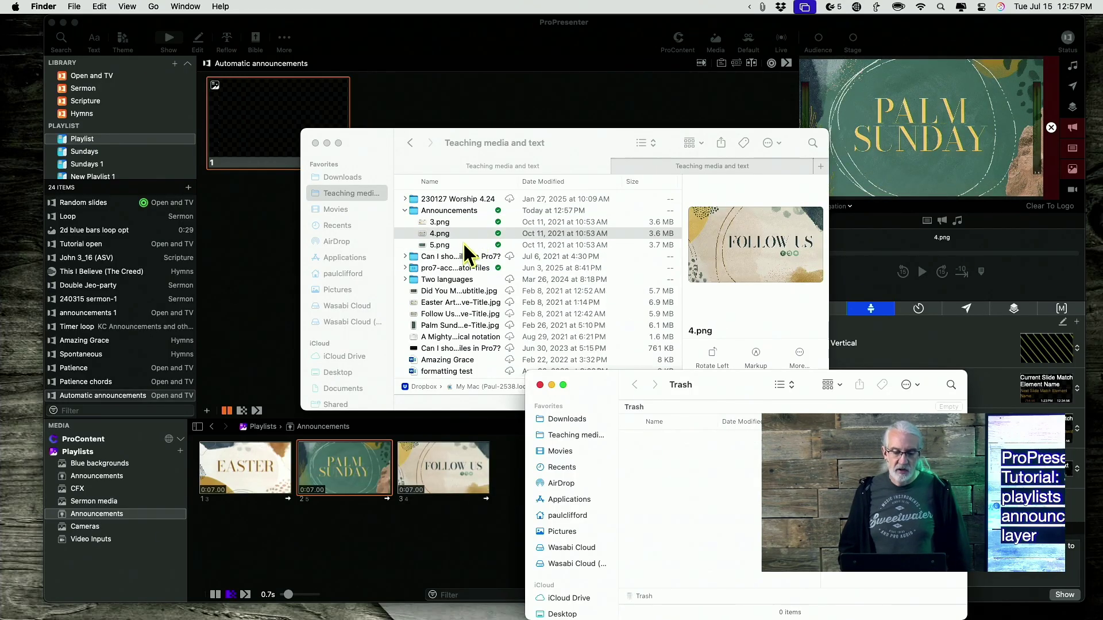
{"action": "left_click", "coordinate": [404, 449]}
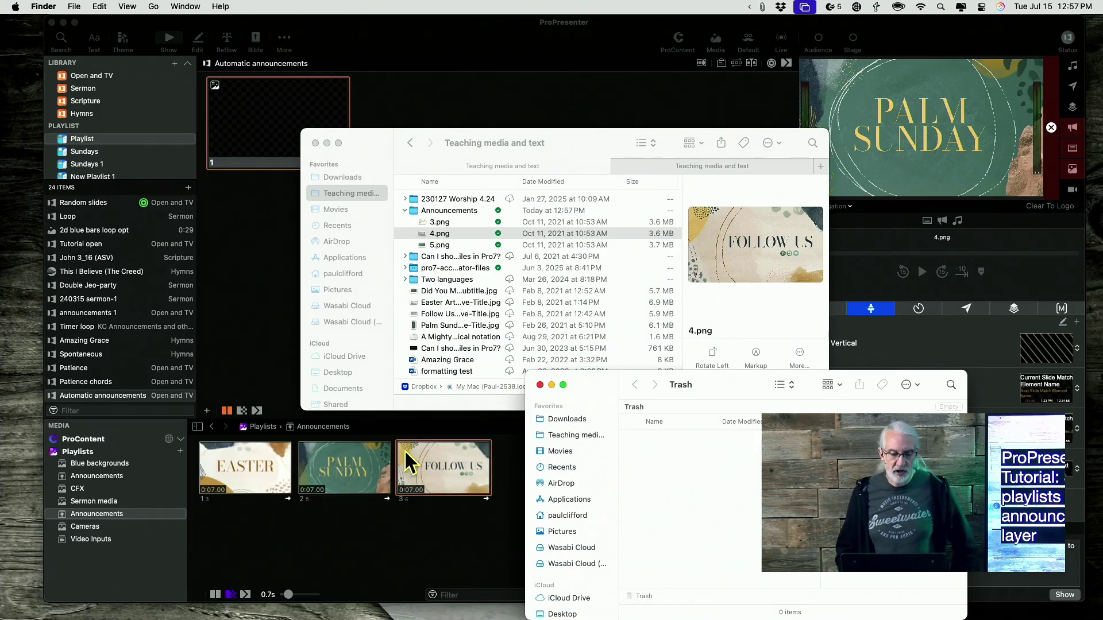
{"action": "left_click", "coordinate": [540, 385]}
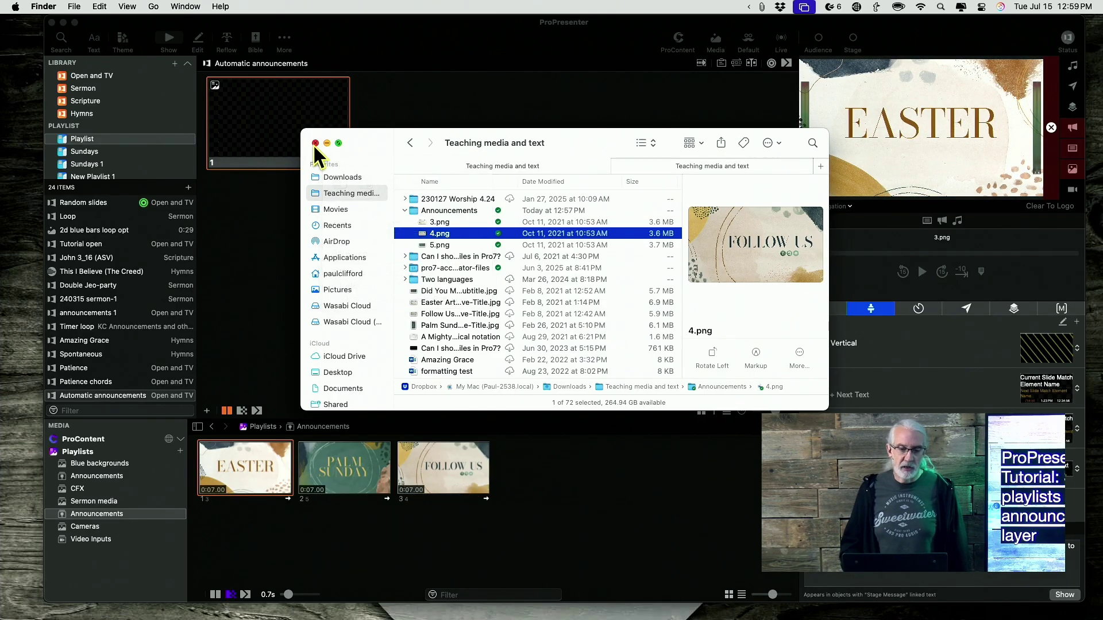
Close the Finder window to reveal ProPresenter's Announcements playlist with Easter live
{"action": "left_click", "coordinate": [314, 143]}
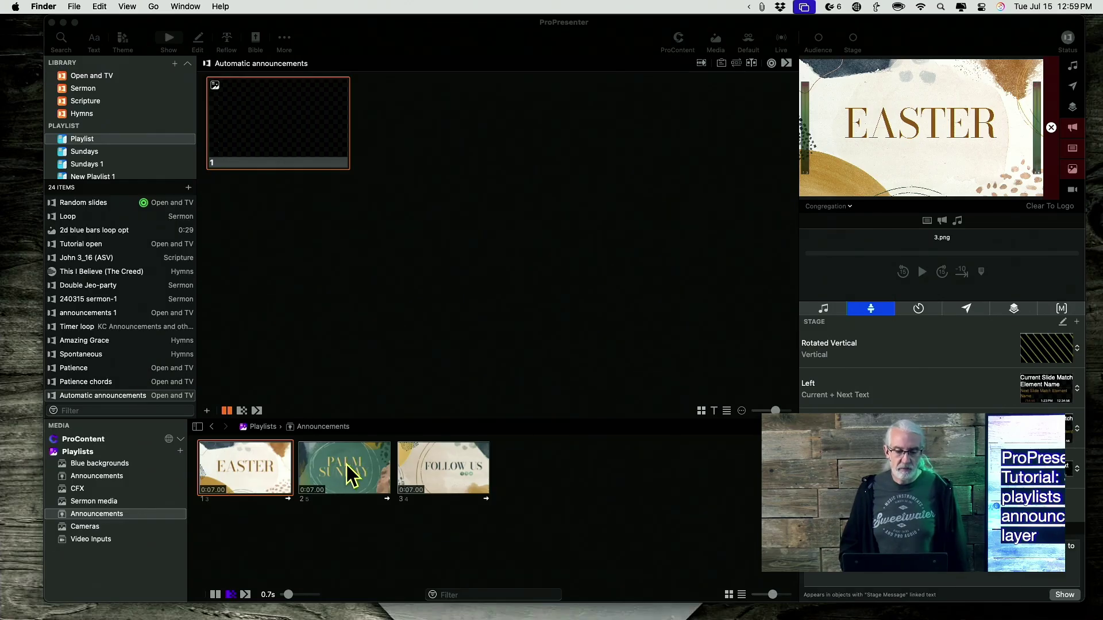